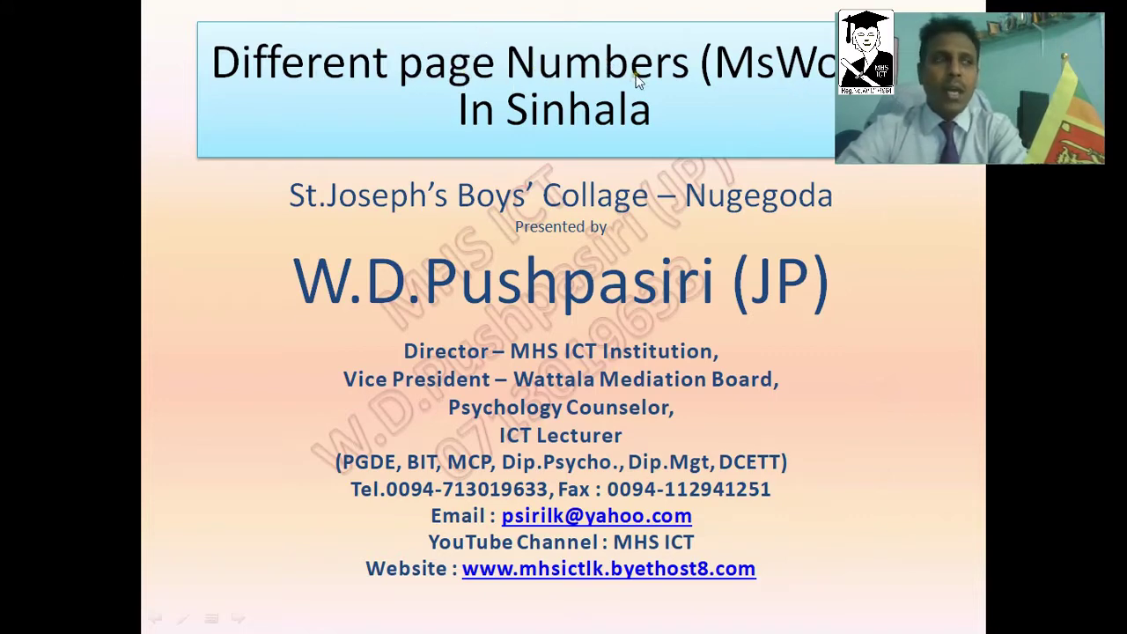
# Step: Advance past the last slide and exit the show back to PowerPoint's editing view
pyautogui.click(887, 346)
pyautogui.click(873, 349)
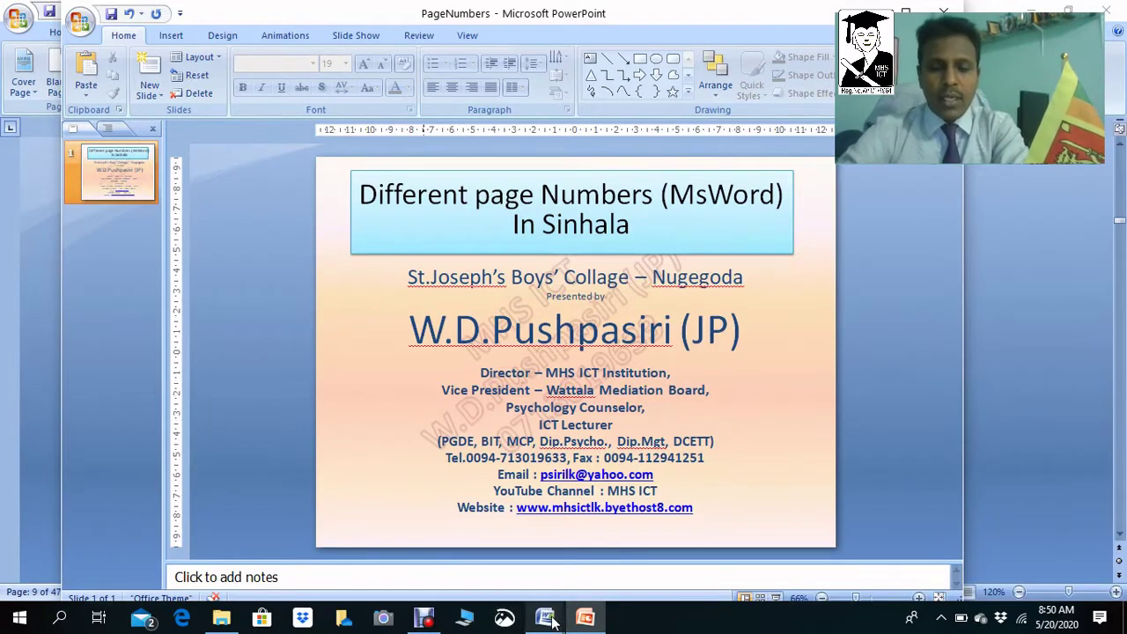
# Step: Bring the Final_Research document to the front from the taskbar and jump to its top
pyautogui.moveTo(553, 622)
pyautogui.click(458, 536)
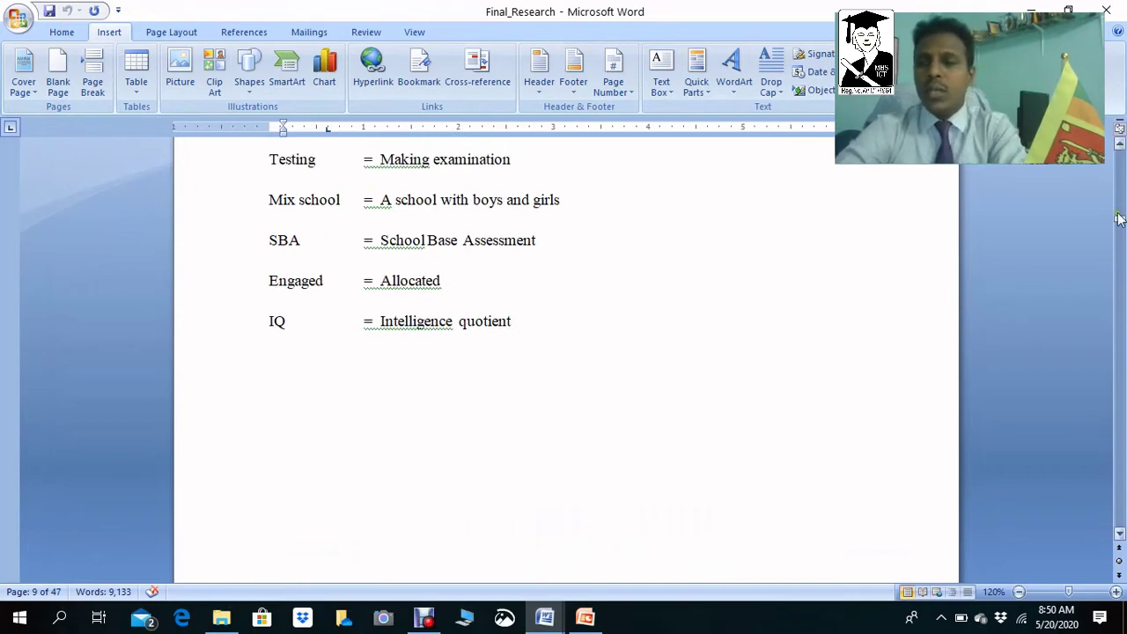
pyautogui.moveTo(1119, 222); pyautogui.dragTo(1117, 144)
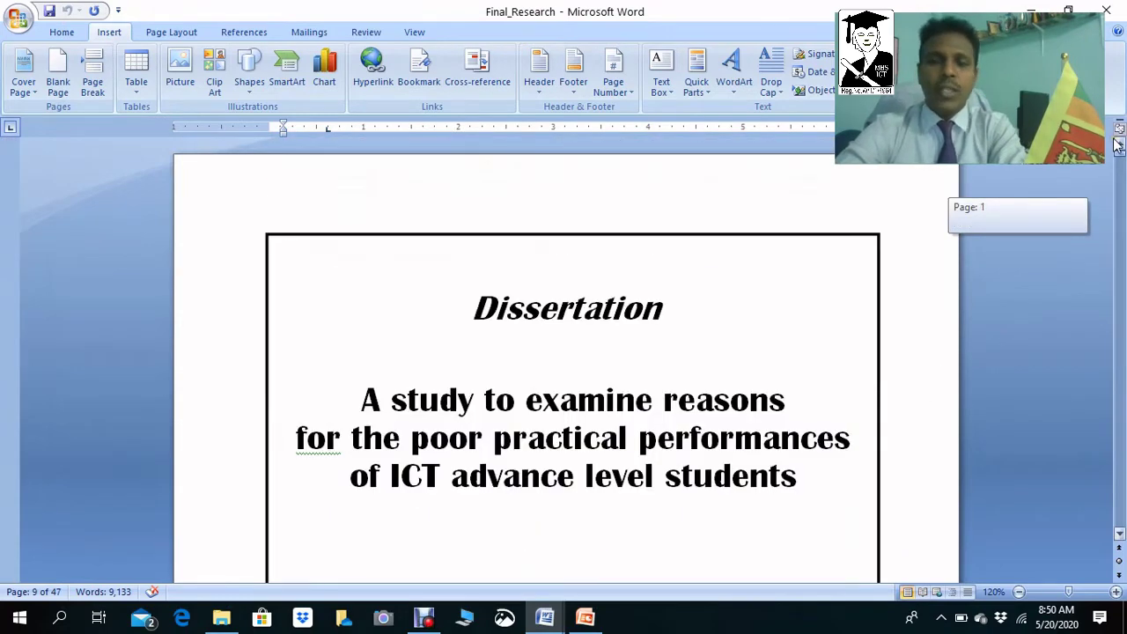
# Step: Scroll through the roman-numbered front matter down to Chapter One's Introduction on page 9
pyautogui.scroll(-1, 1023, 172)
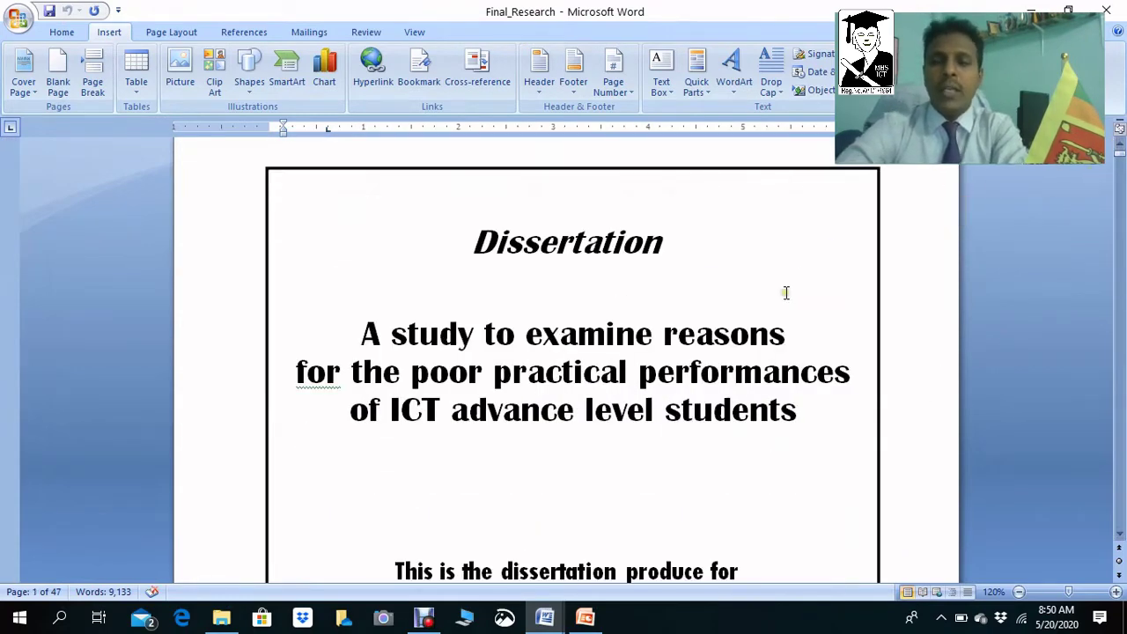
pyautogui.scroll(-3, 788, 294)
pyautogui.scroll(-5, 745, 295)
pyautogui.scroll(-5, 672, 302)
pyautogui.scroll(-6, 669, 306)
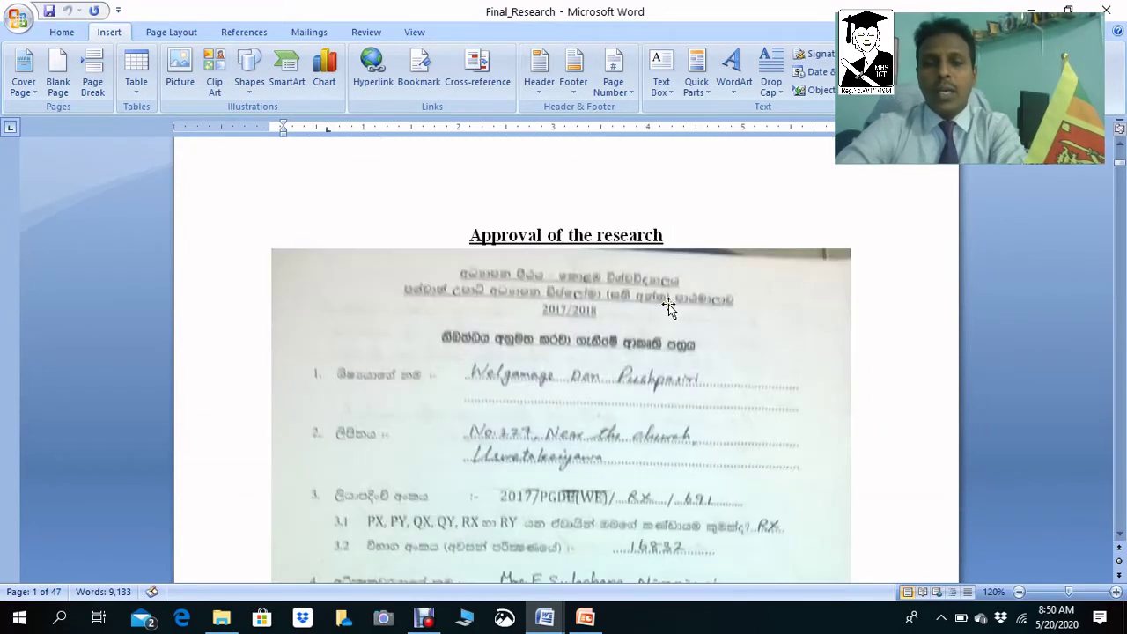
pyautogui.scroll(3, 668, 305)
pyautogui.scroll(-4, 668, 303)
pyautogui.scroll(-2, 670, 303)
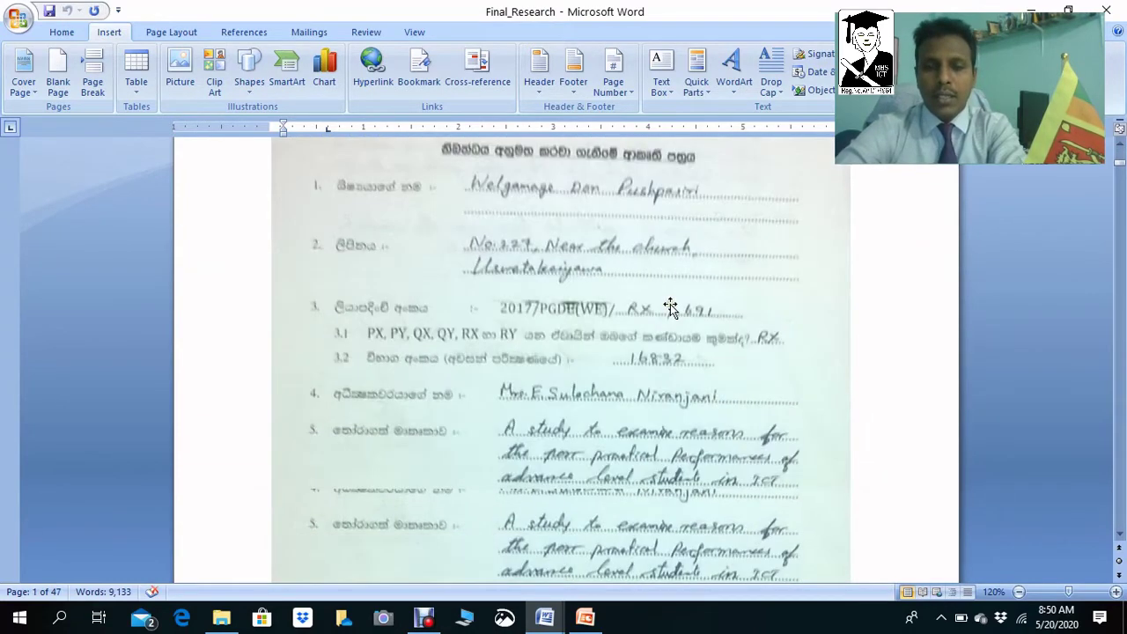
pyautogui.scroll(-10, 670, 313)
pyautogui.scroll(-10, 608, 378)
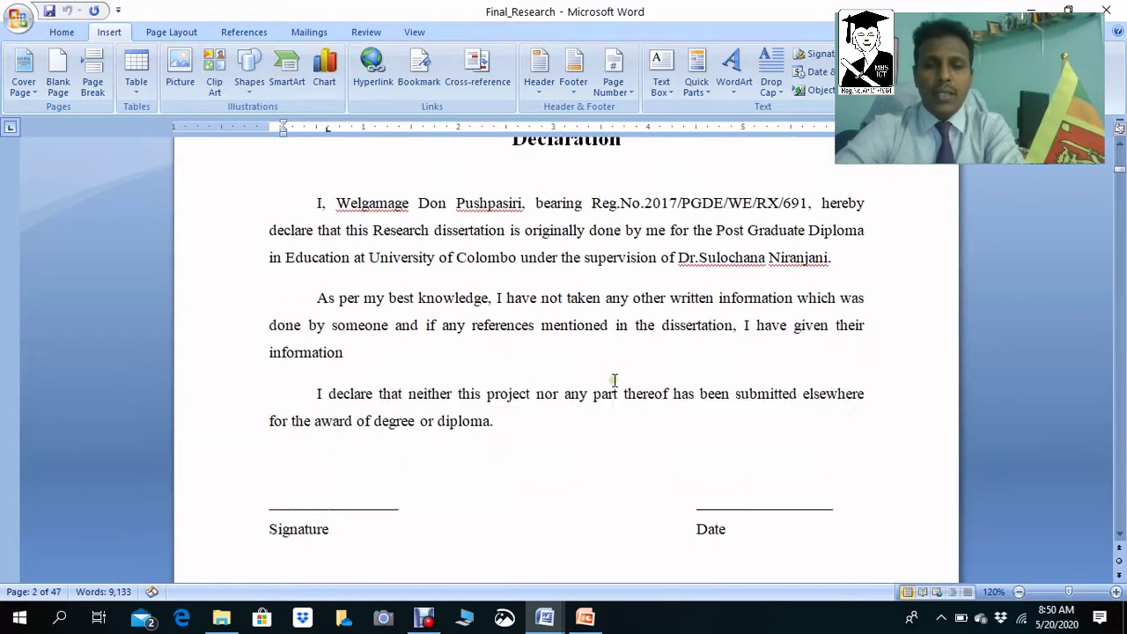
pyautogui.scroll(-8, 613, 381)
pyautogui.scroll(-5, 614, 381)
pyautogui.scroll(-4, 606, 377)
pyautogui.scroll(-5, 605, 374)
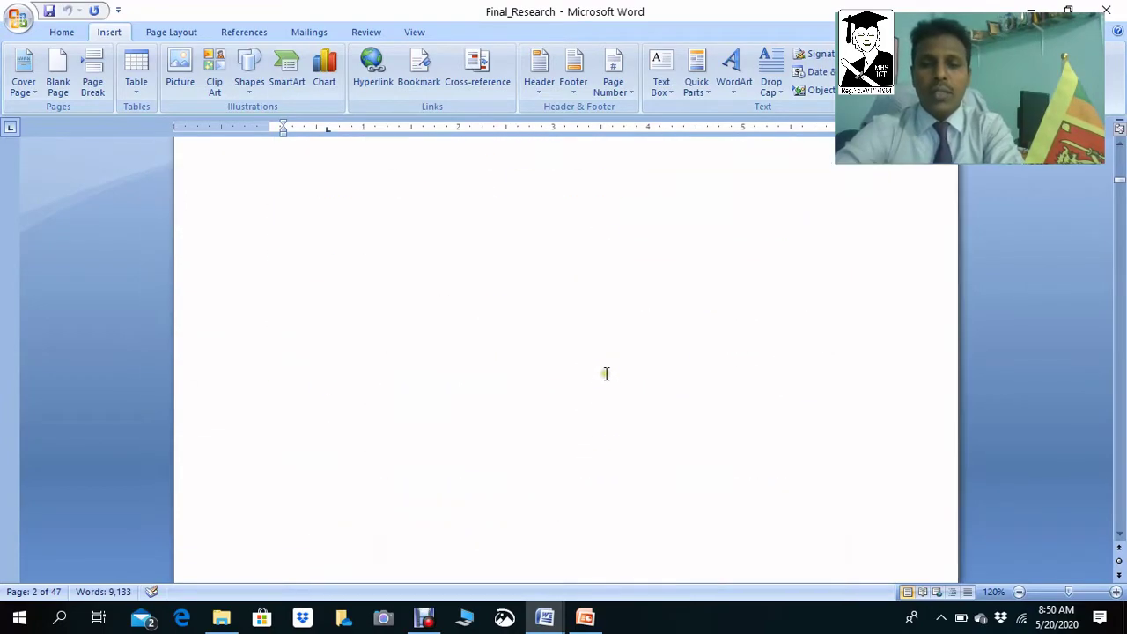
pyautogui.scroll(-5, 609, 373)
pyautogui.scroll(-10, 612, 371)
pyautogui.scroll(-8, 614, 365)
pyautogui.scroll(-8, 614, 364)
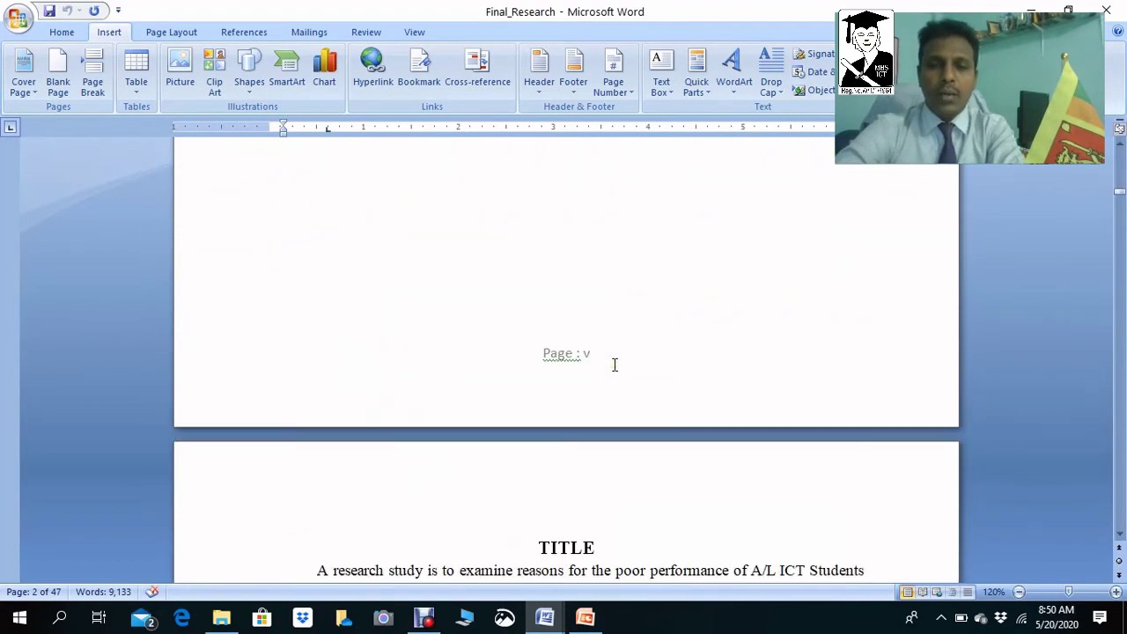
pyautogui.scroll(-8, 613, 363)
pyautogui.scroll(-5, 612, 364)
pyautogui.scroll(-5, 612, 370)
pyautogui.scroll(-3, 613, 370)
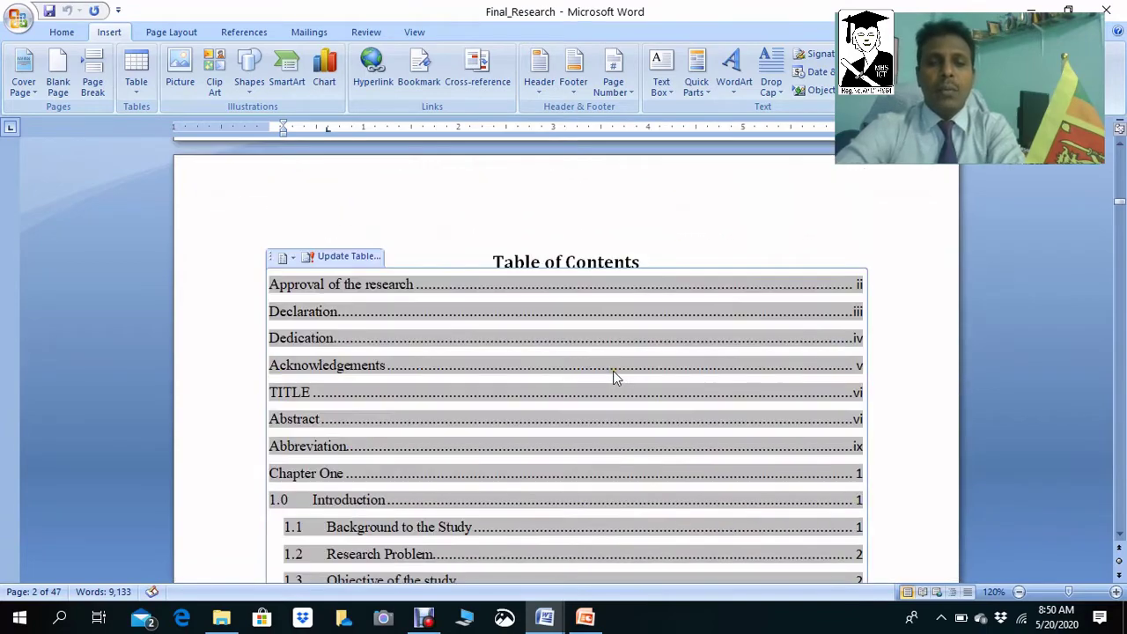
pyautogui.scroll(-5, 613, 371)
pyautogui.scroll(-4, 612, 371)
pyautogui.scroll(-5, 613, 371)
pyautogui.scroll(-5, 613, 371)
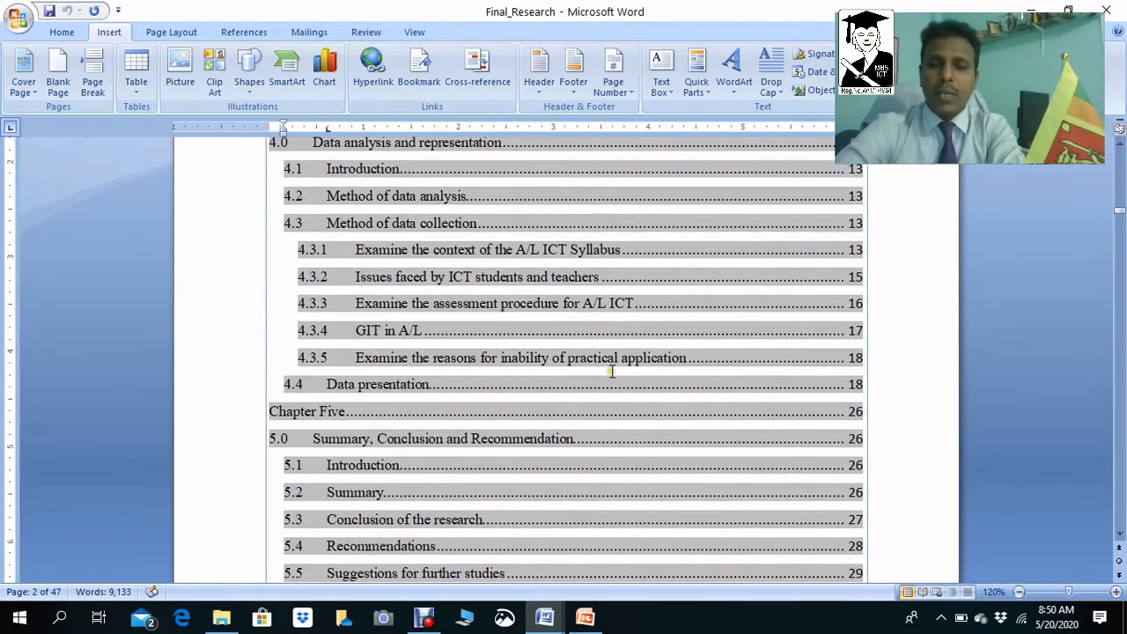
pyautogui.scroll(-5, 612, 370)
pyautogui.scroll(-5, 612, 371)
pyautogui.scroll(-3, 612, 371)
pyautogui.scroll(-4, 612, 372)
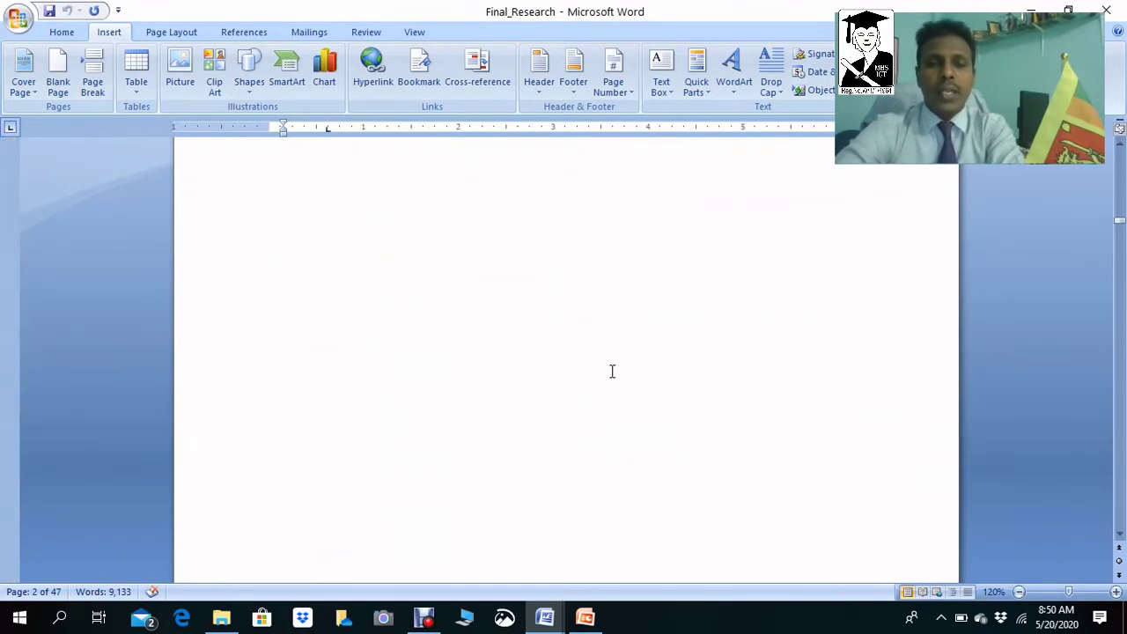
pyautogui.scroll(-2, 612, 372)
pyautogui.scroll(-3, 612, 372)
pyautogui.scroll(-1, 612, 371)
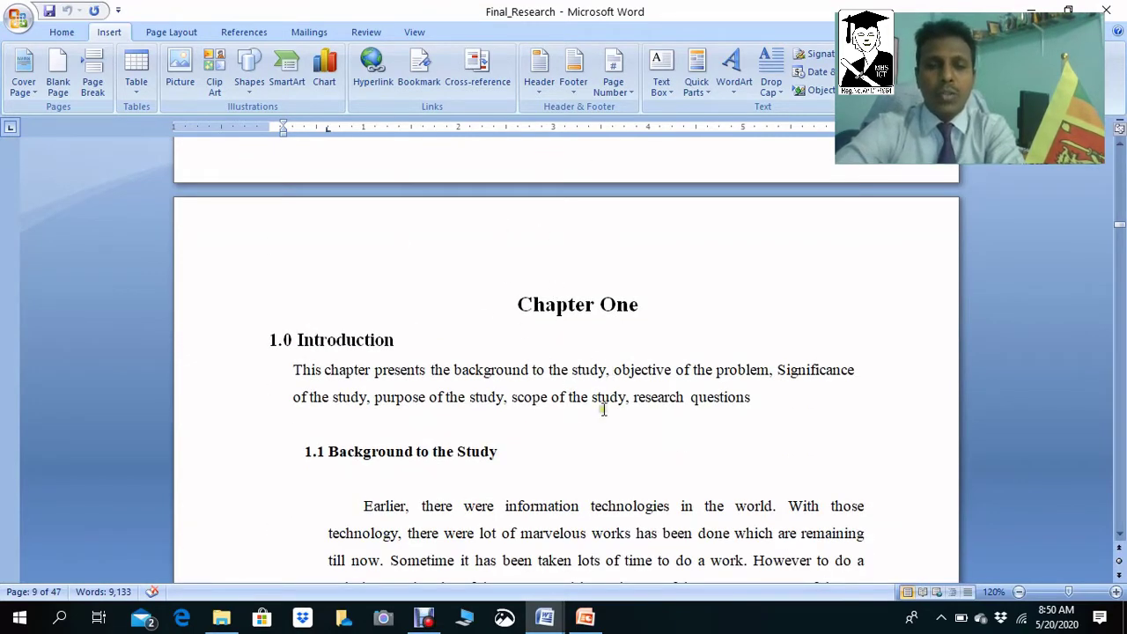
# Step: Scroll through Chapter One's pages to check their Arabic footer numbers
pyautogui.scroll(-2, 553, 417)
pyautogui.scroll(-2, 551, 414)
pyautogui.scroll(-5, 546, 409)
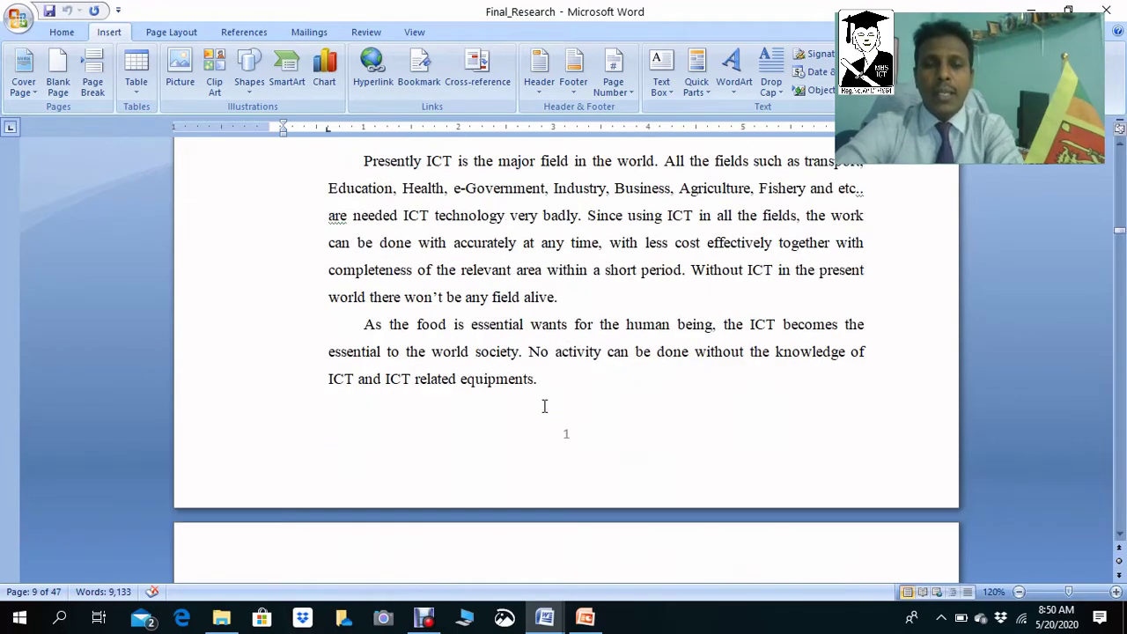
pyautogui.scroll(-1, 544, 405)
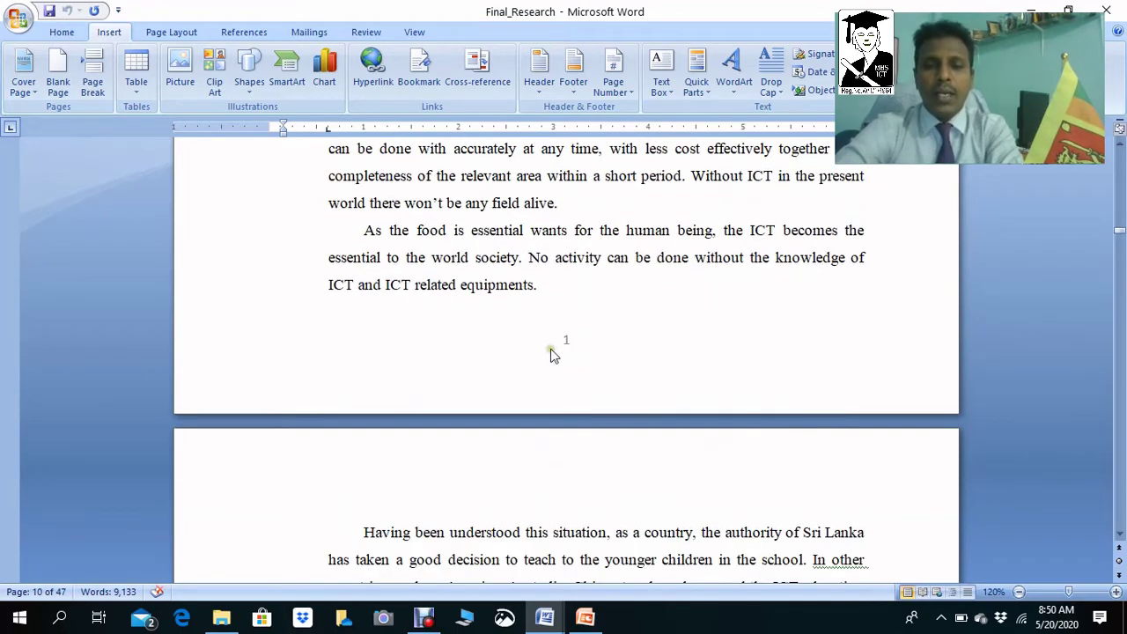
pyautogui.scroll(-1, 594, 321)
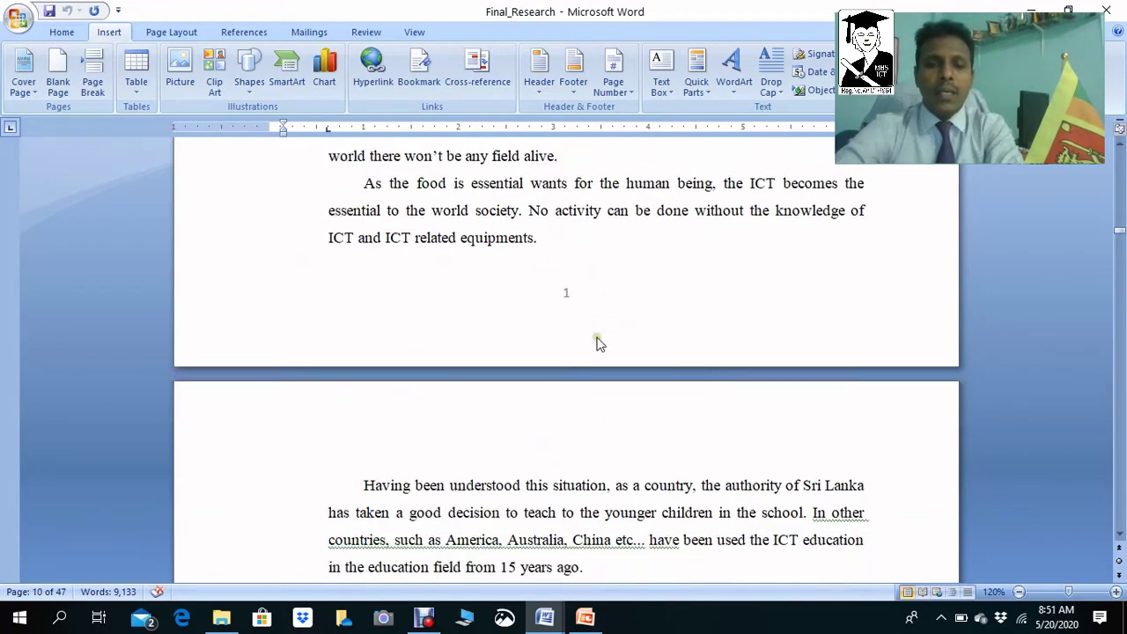
pyautogui.scroll(-6, 596, 340)
pyautogui.scroll(-8, 595, 361)
pyautogui.scroll(-8, 590, 383)
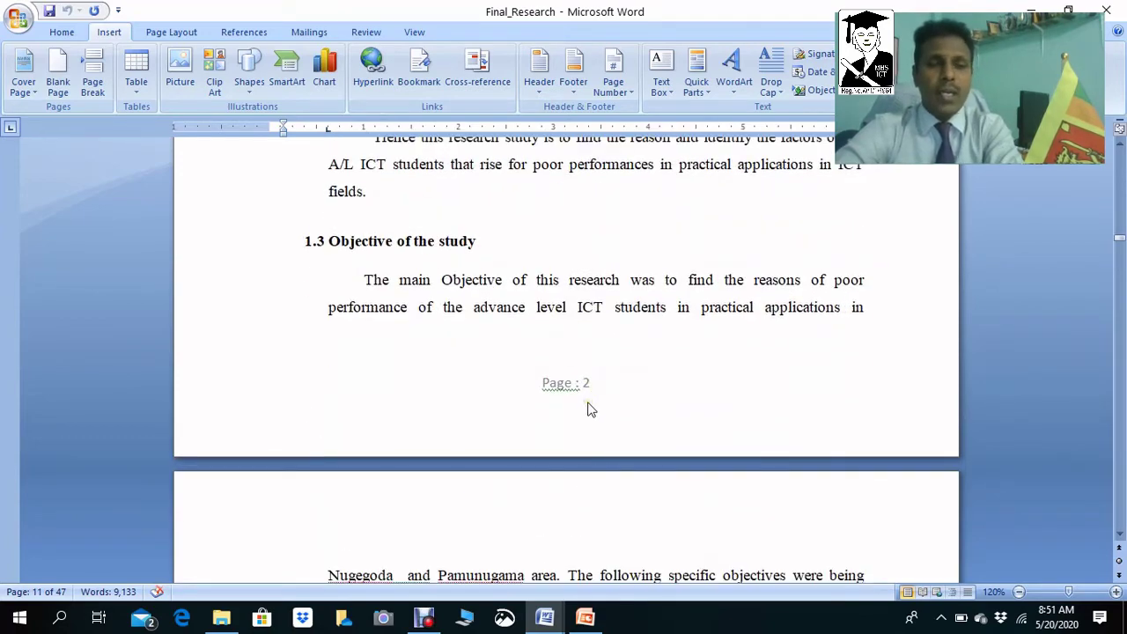
# Step: Scroll back up to roman-numbered page viii, then minimize the Word window
pyautogui.scroll(3, 590, 409)
pyautogui.scroll(3, 589, 407)
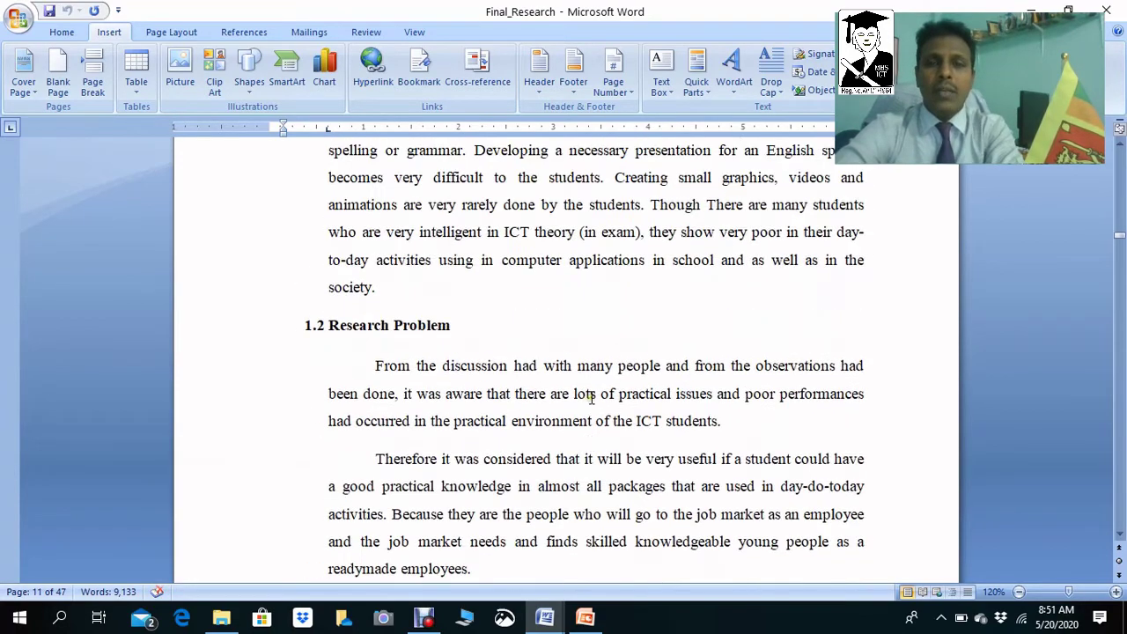
pyautogui.scroll(5, 590, 405)
pyautogui.scroll(4, 593, 398)
pyautogui.scroll(4, 592, 399)
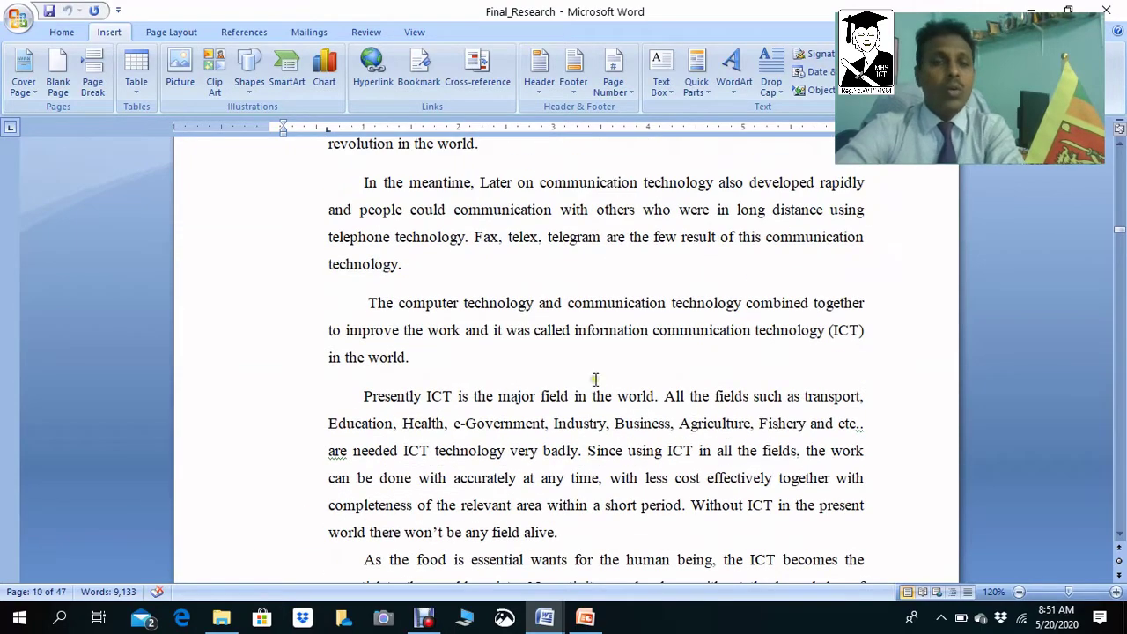
pyautogui.scroll(3, 598, 385)
pyautogui.scroll(5, 598, 385)
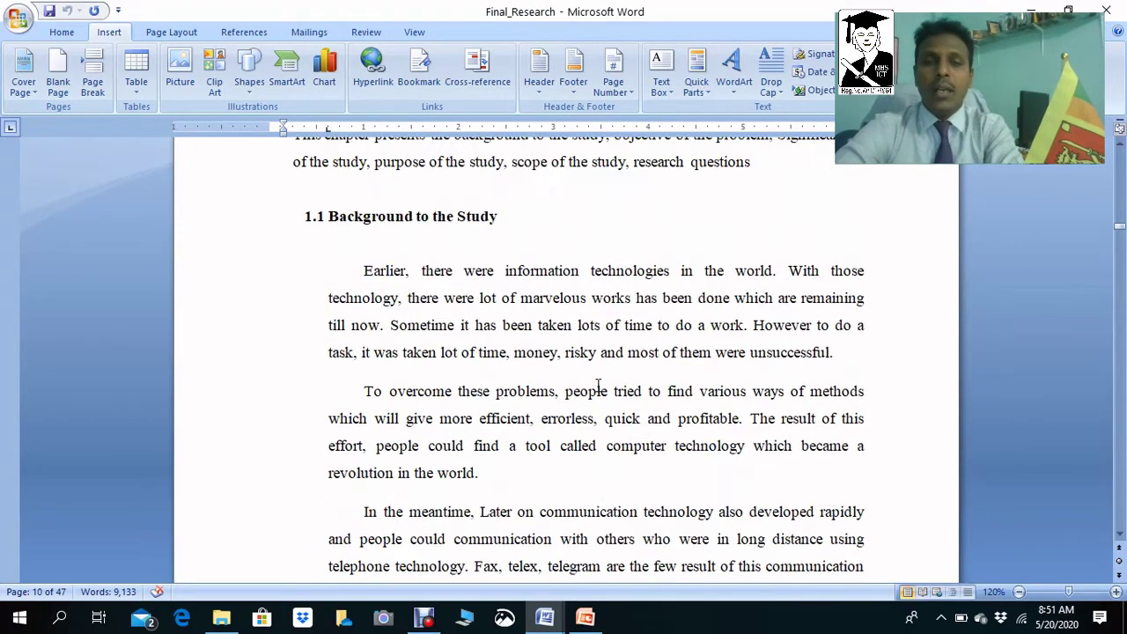
pyautogui.scroll(6, 598, 384)
pyautogui.scroll(8, 598, 385)
pyautogui.scroll(8, 598, 385)
pyautogui.scroll(6, 598, 385)
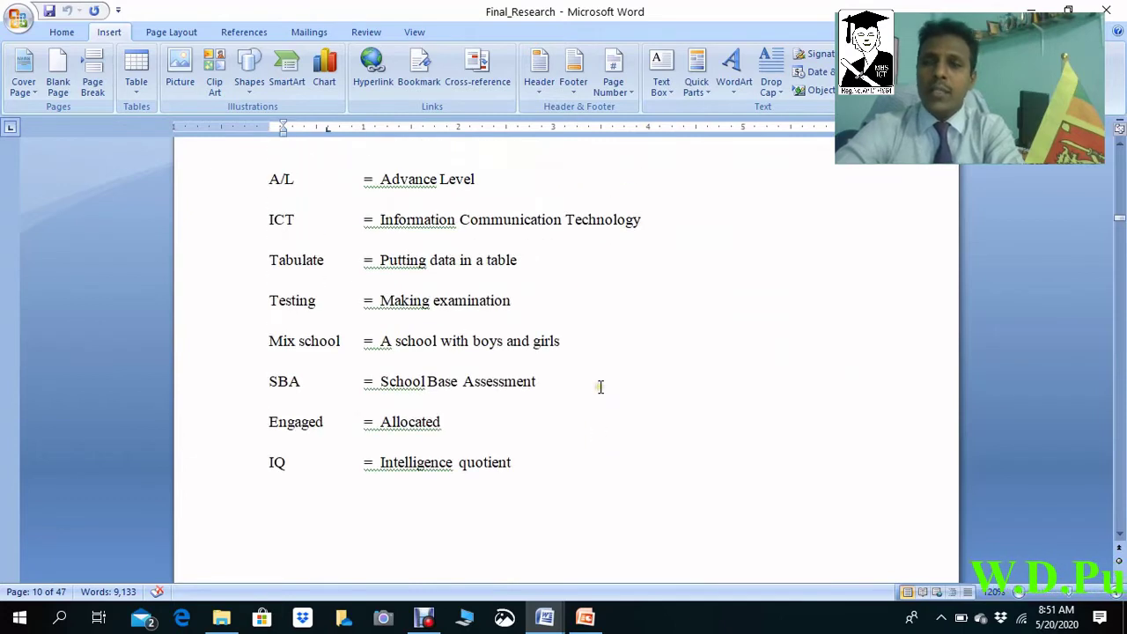
pyautogui.scroll(4, 598, 385)
pyautogui.scroll(3, 597, 385)
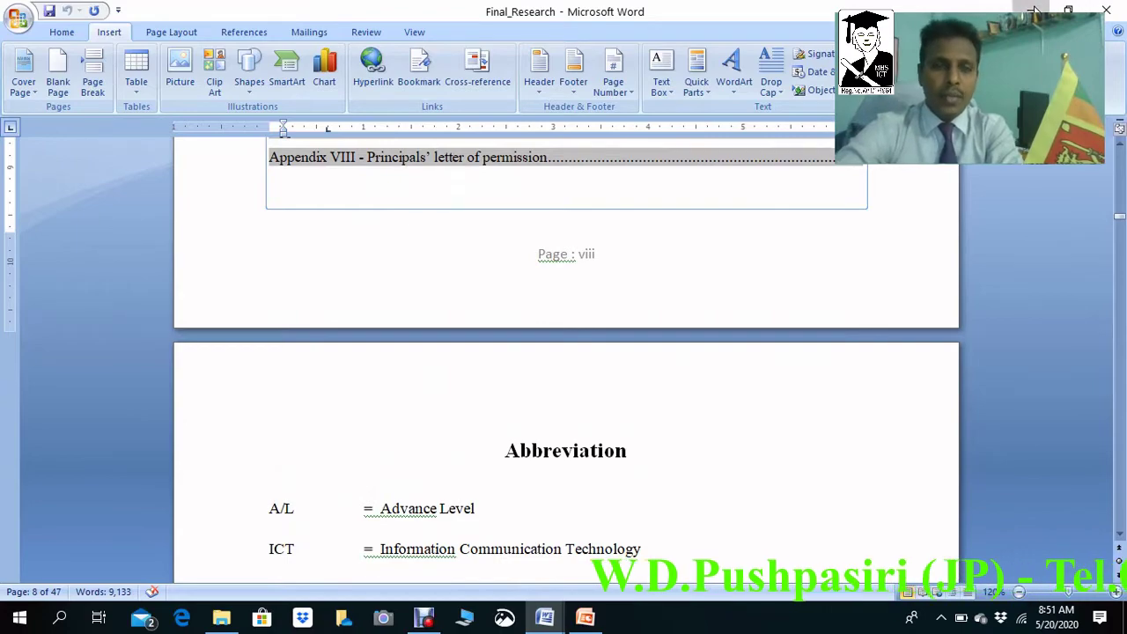
pyautogui.click(1033, 11)
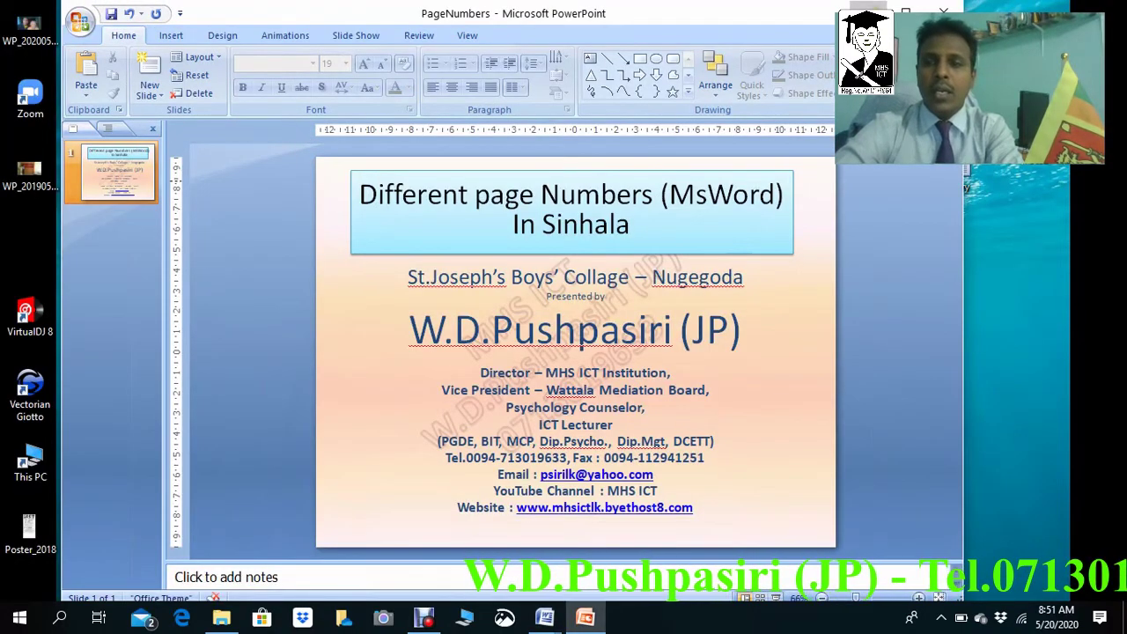
pyautogui.press('super+d')
pyautogui.moveTo(555, 618)
pyautogui.click(663, 541)
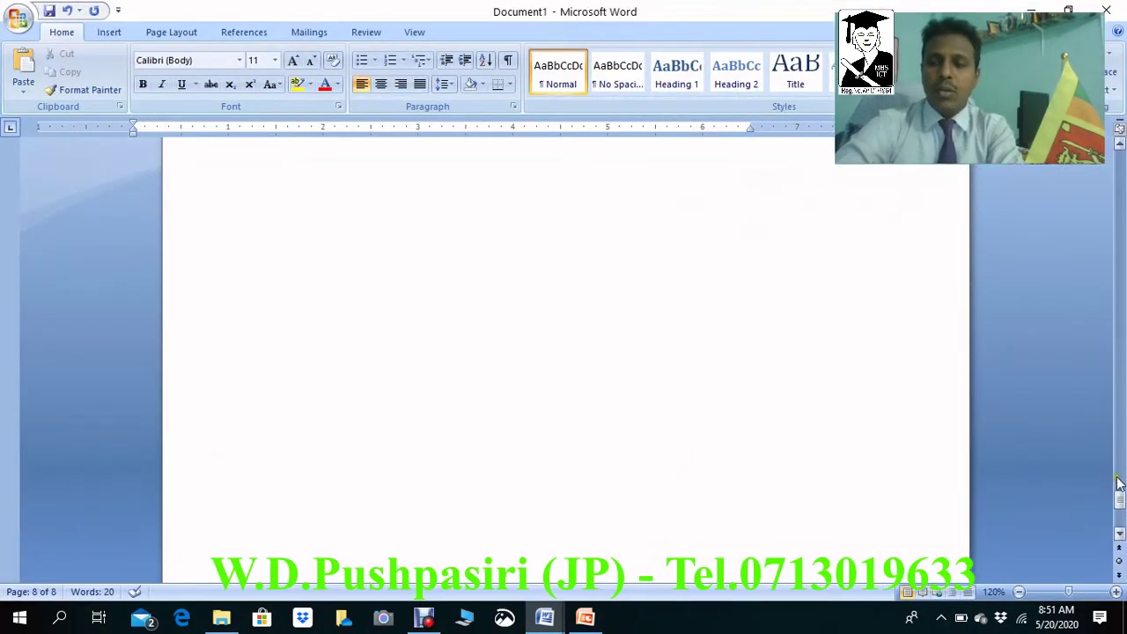
pyautogui.moveTo(1119, 512); pyautogui.dragTo(1119, 159)
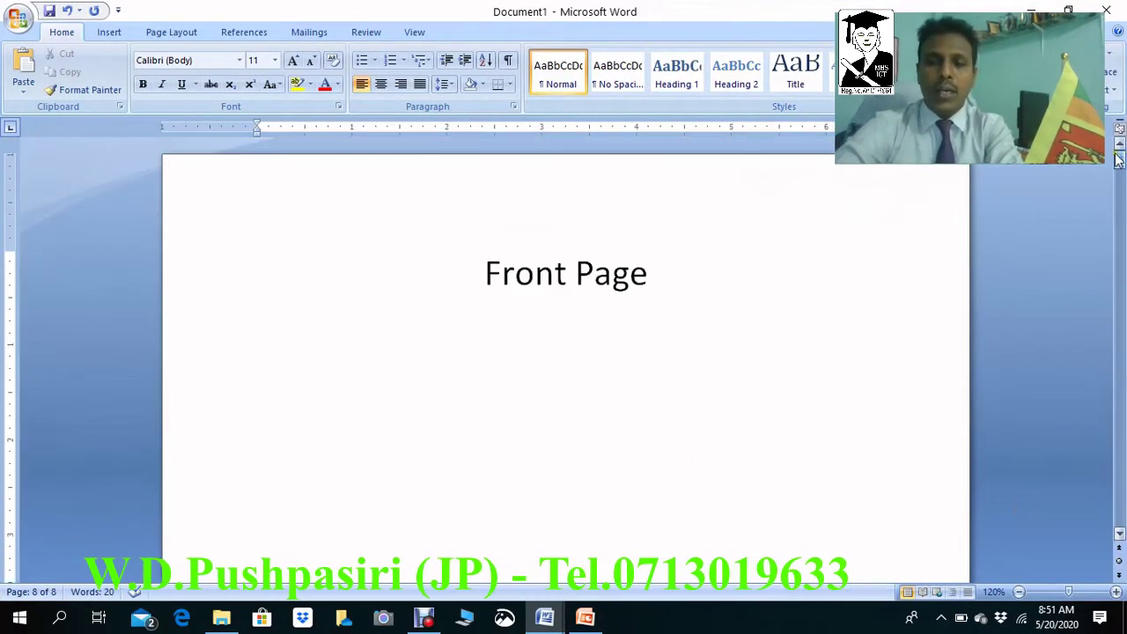
pyautogui.click(568, 290)
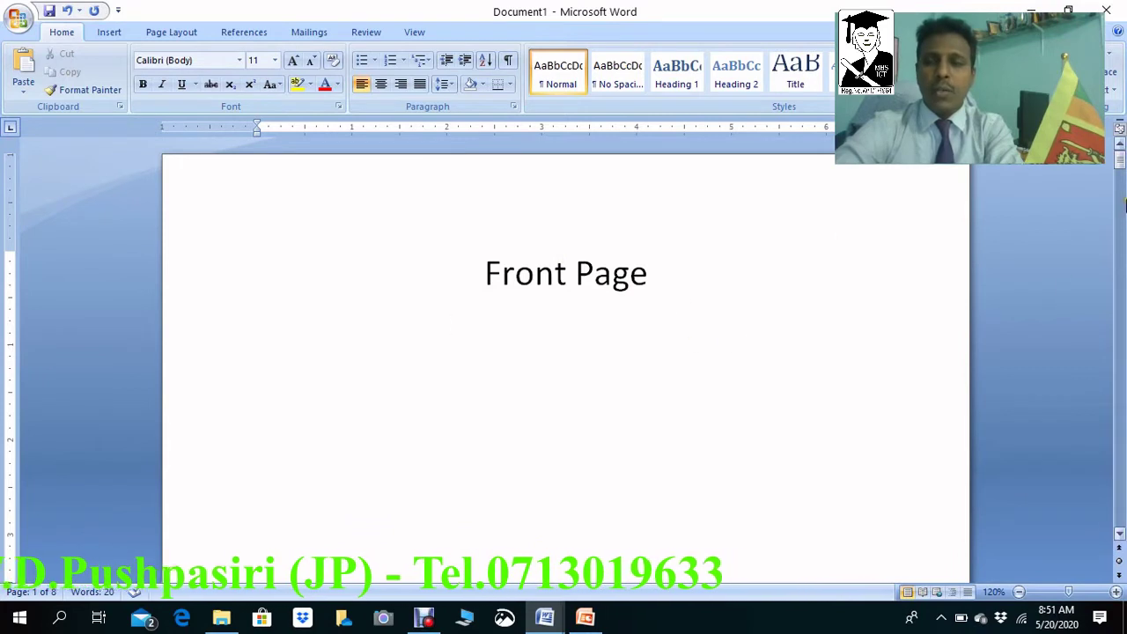
pyautogui.moveTo(1120, 160)
pyautogui.mouseDown()
pyautogui.moveTo(1121, 398)
pyautogui.moveTo(1120, 385)
pyautogui.mouseUp()
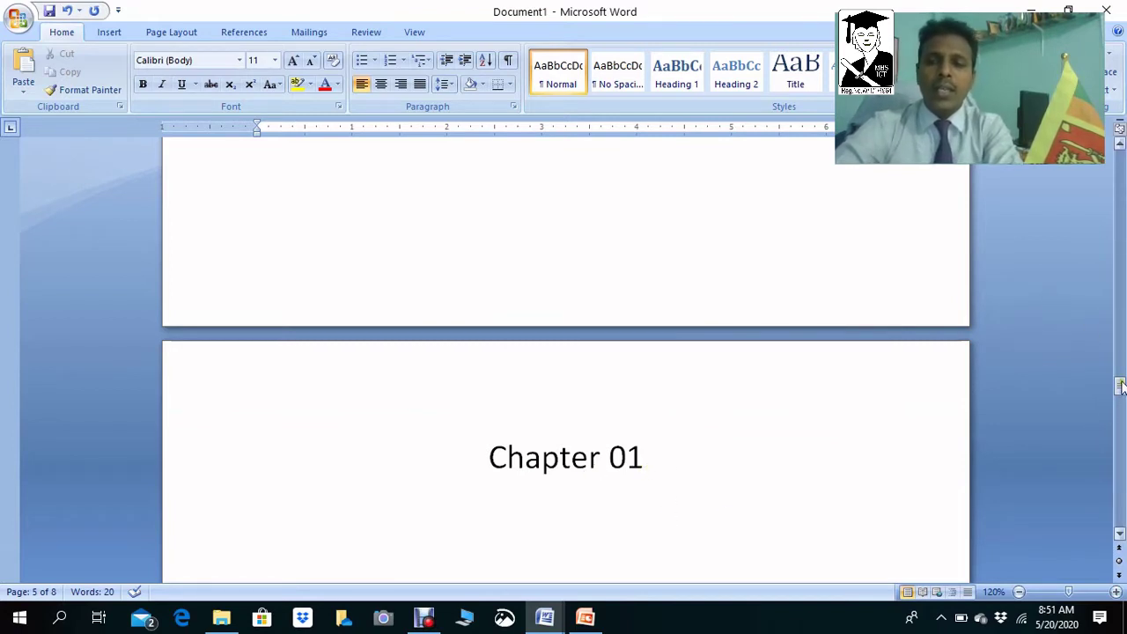
pyautogui.moveTo(1120, 387); pyautogui.dragTo(1123, 157)
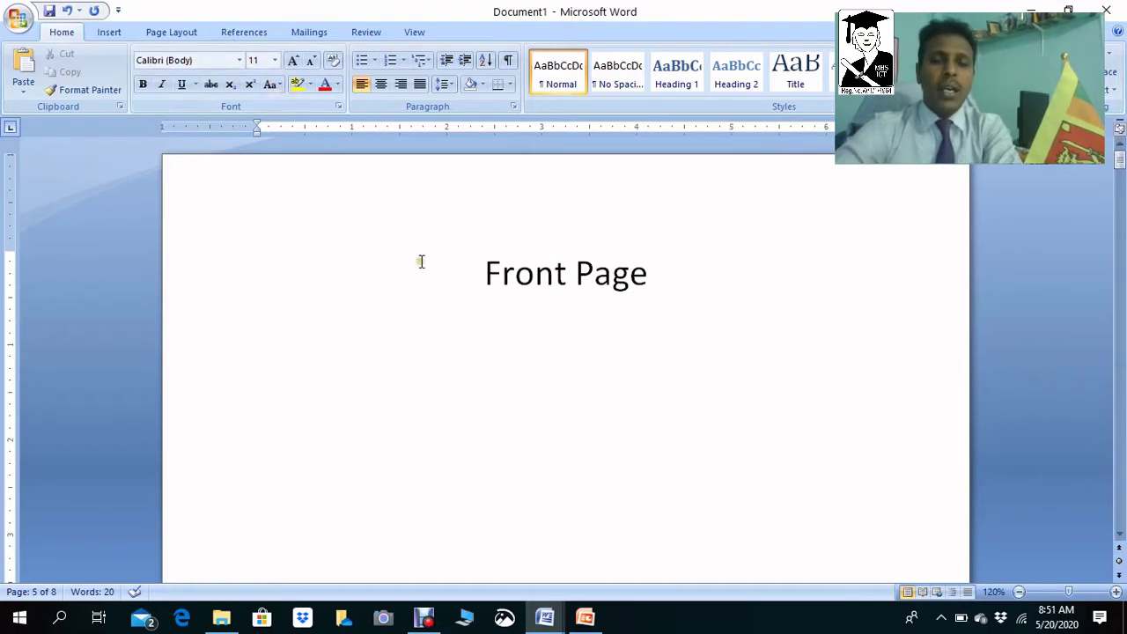
# Step: Show the Bottom of Page styles (Plain Number 1–3, Accent Bar 1) under Insert > Page Number
pyautogui.click(108, 33)
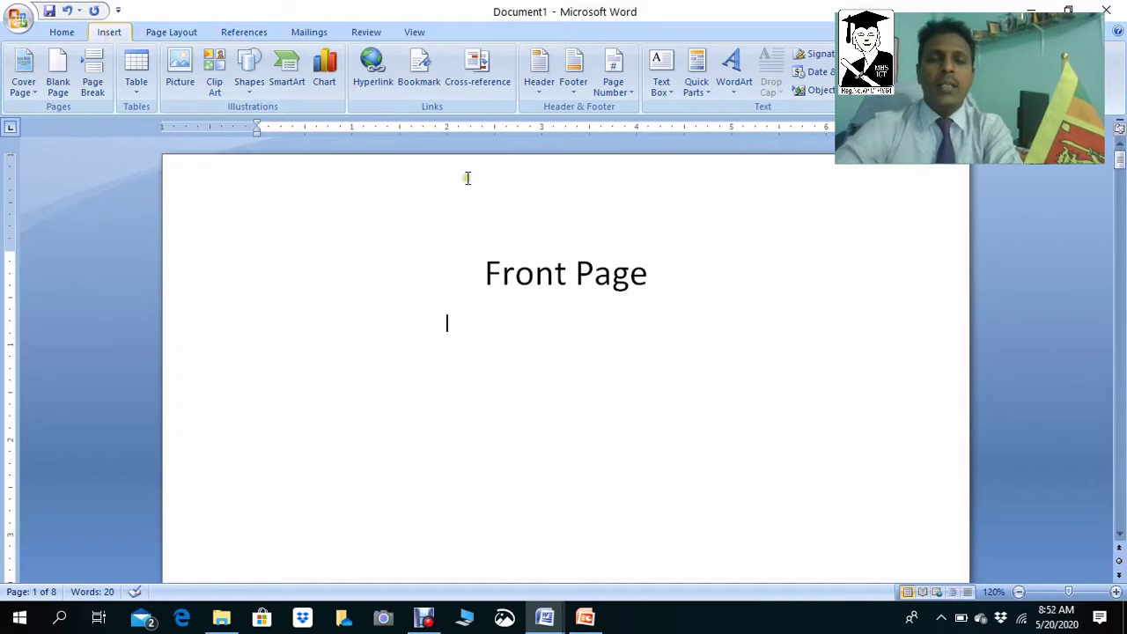
pyautogui.click(621, 79)
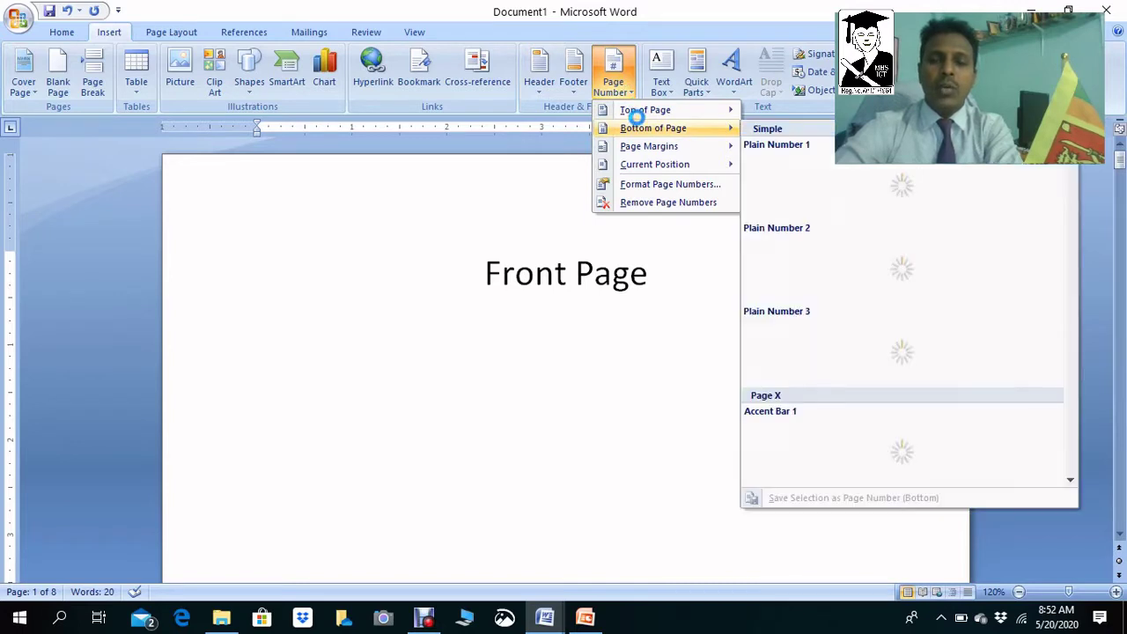
pyautogui.moveTo(642, 112)
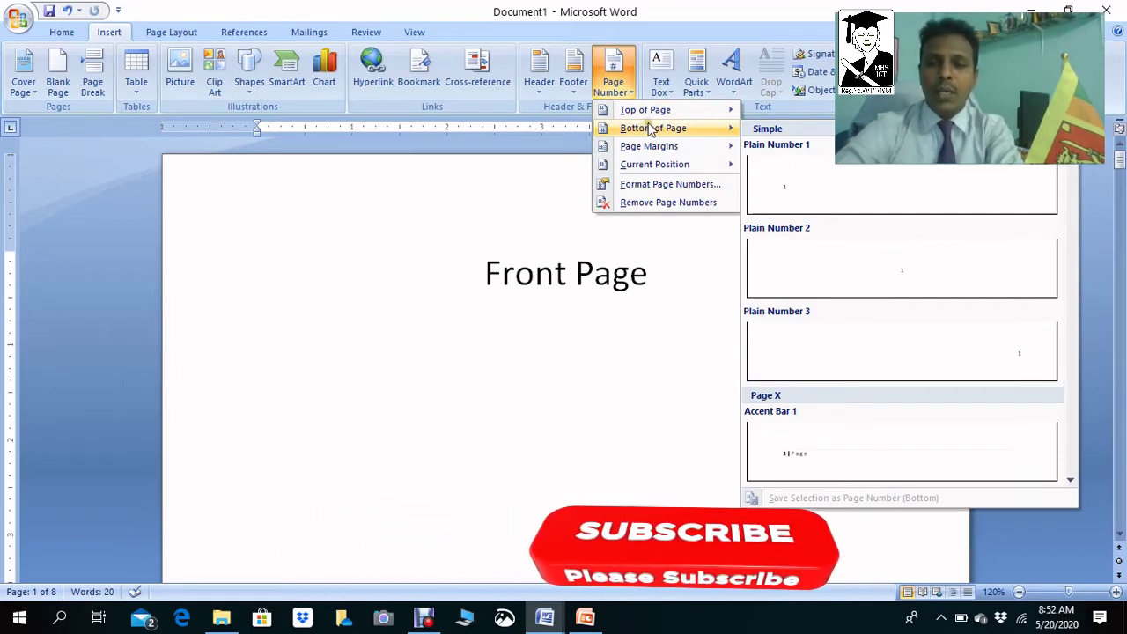
# Step: Insert a Plain Number 2 centred footer number and turn on Different First Page
pyautogui.click(902, 280)
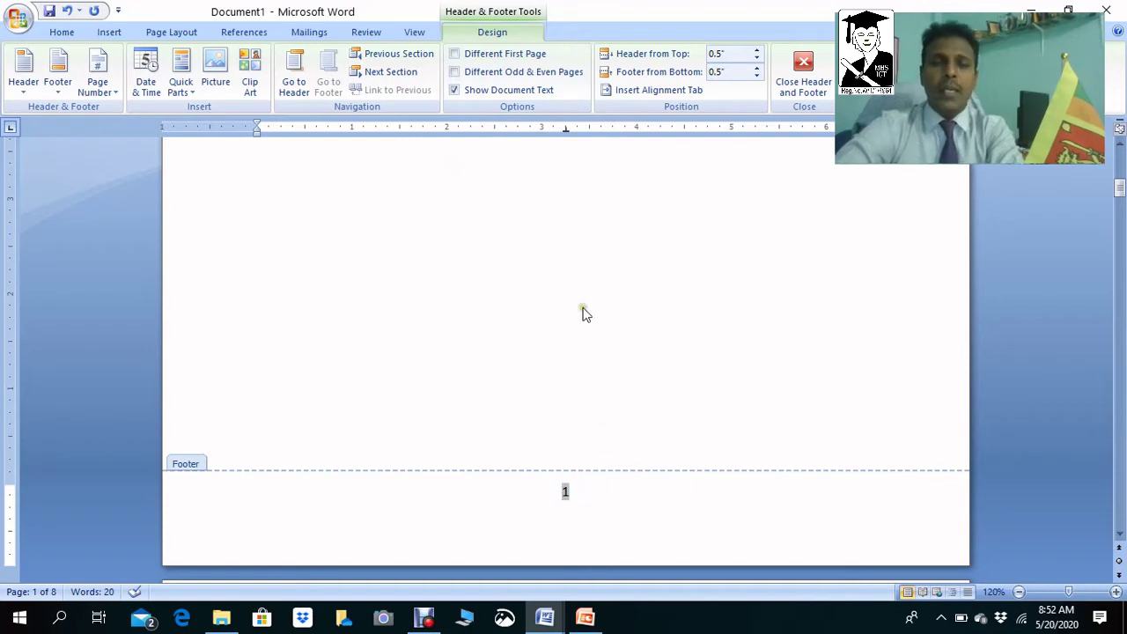
pyautogui.click(482, 63)
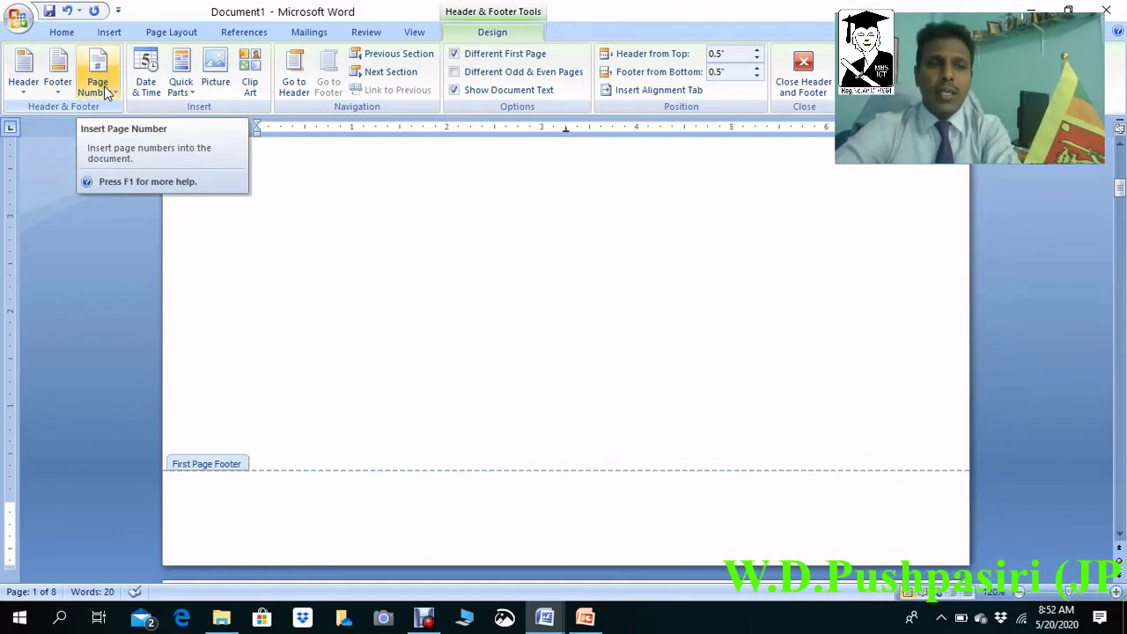
pyautogui.click(99, 70)
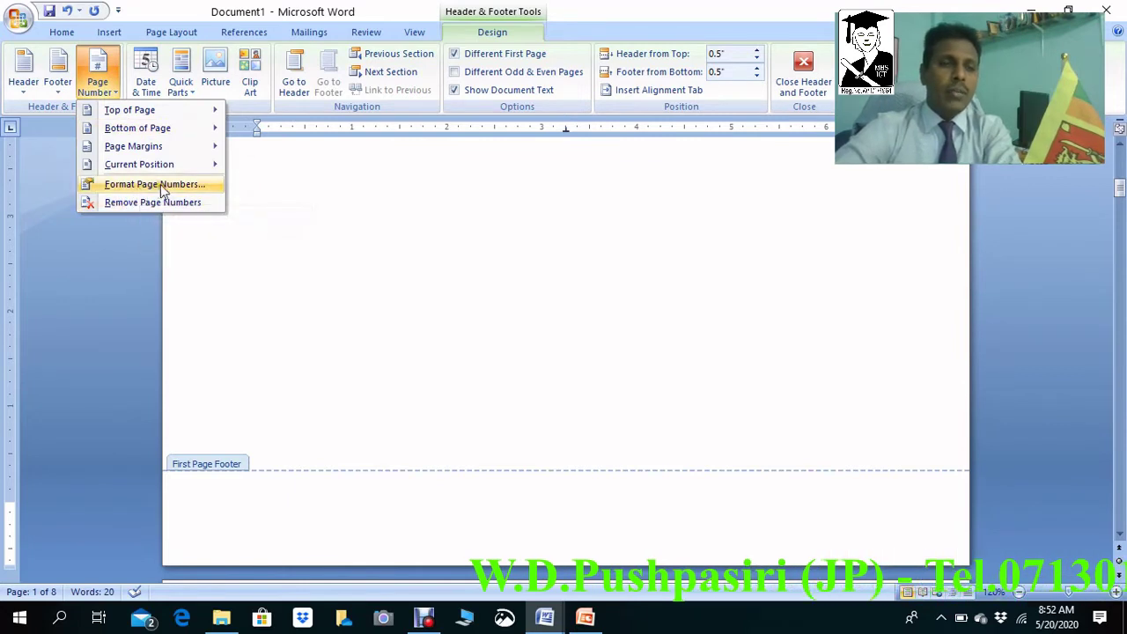
# Step: Change the page number format to lowercase roman numerals i, ii, iii
pyautogui.click(155, 185)
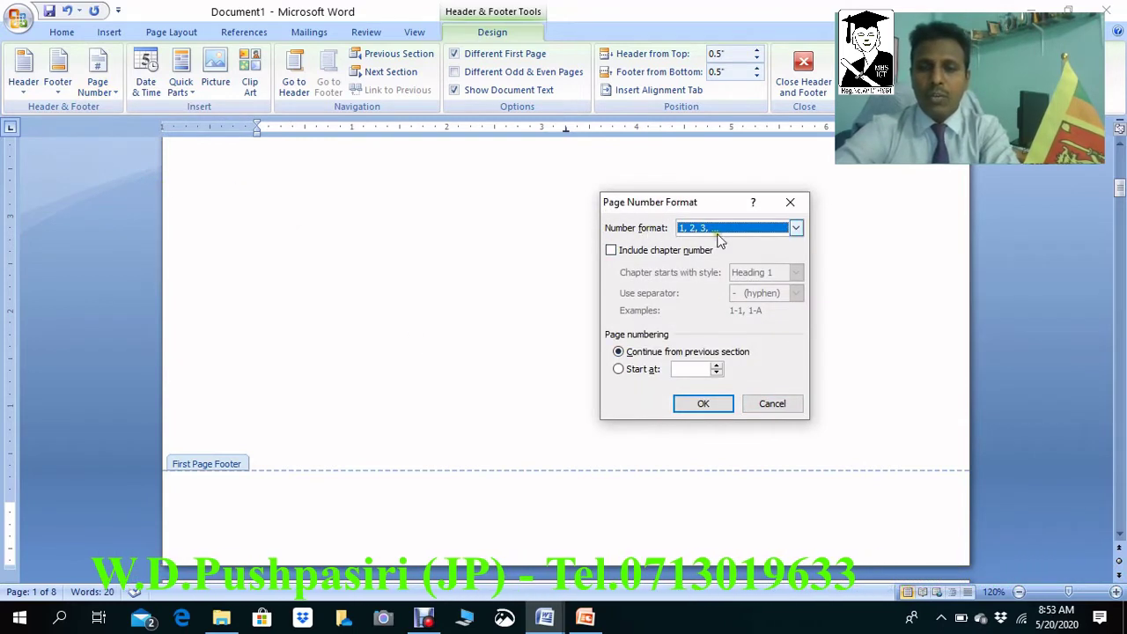
pyautogui.click(795, 227)
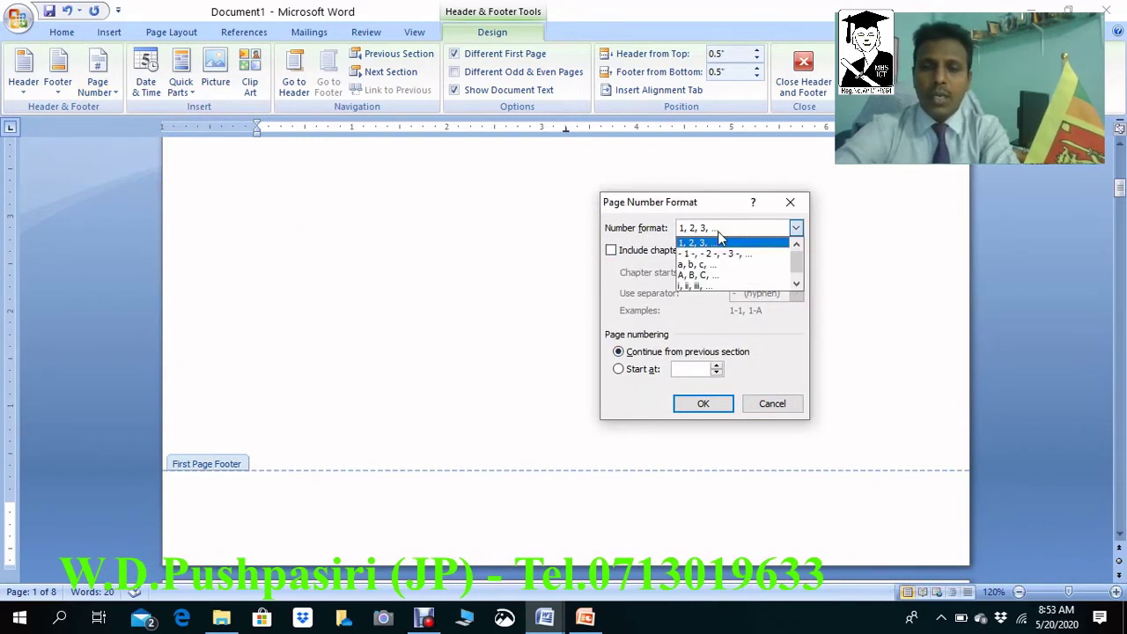
pyautogui.click(699, 286)
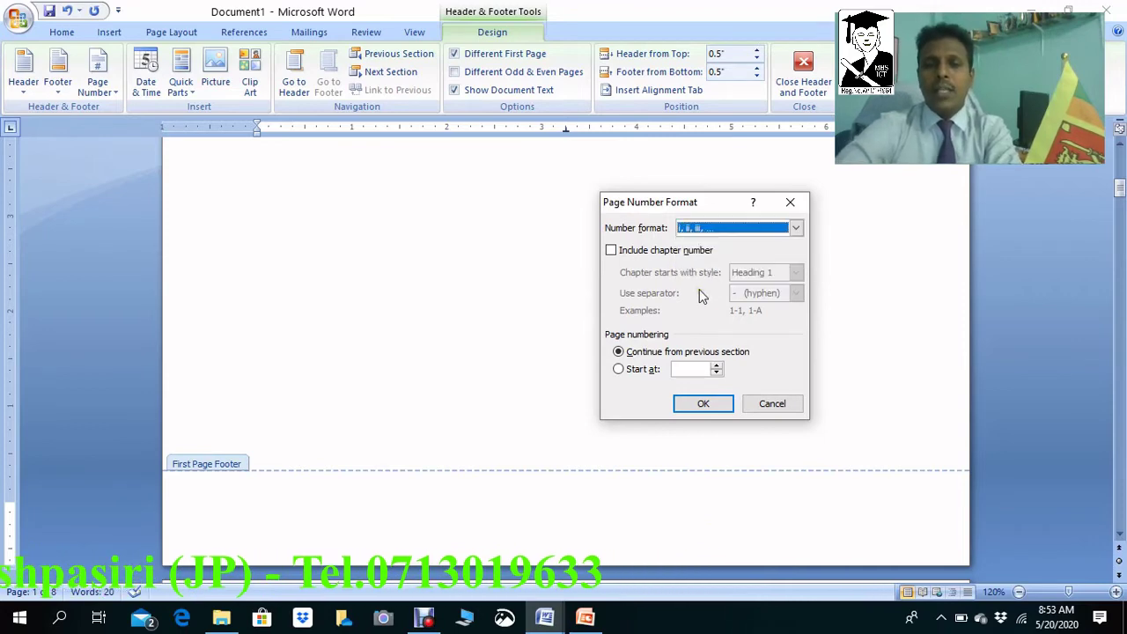
pyautogui.click(712, 407)
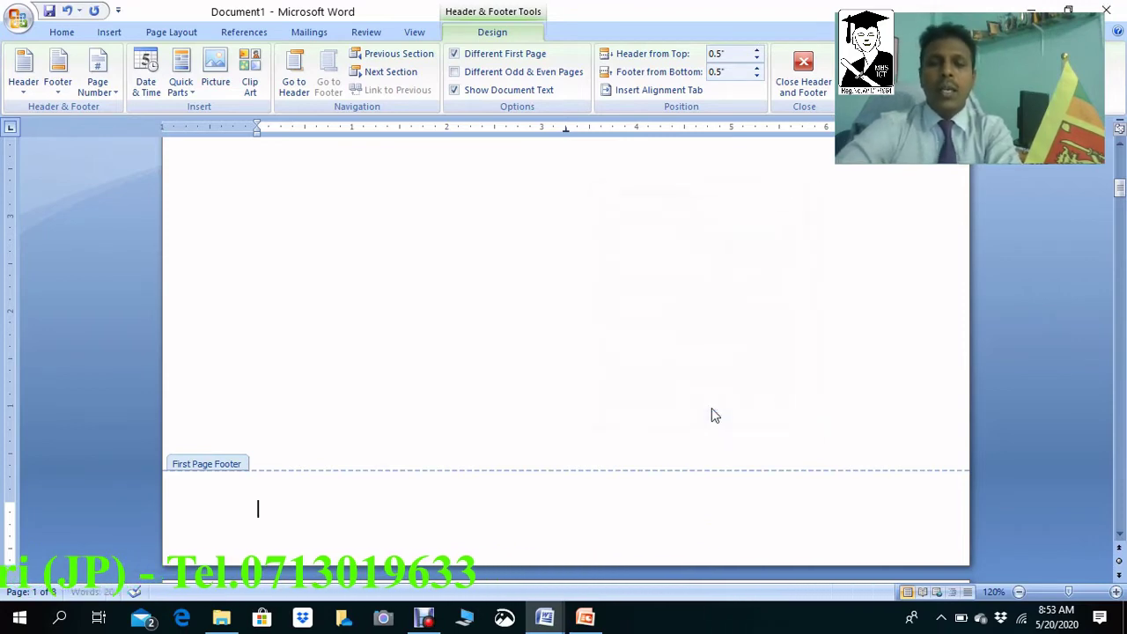
# Step: Scroll through the pages to check the lowercase roman numerals in the footers
pyautogui.scroll(-4, 709, 380)
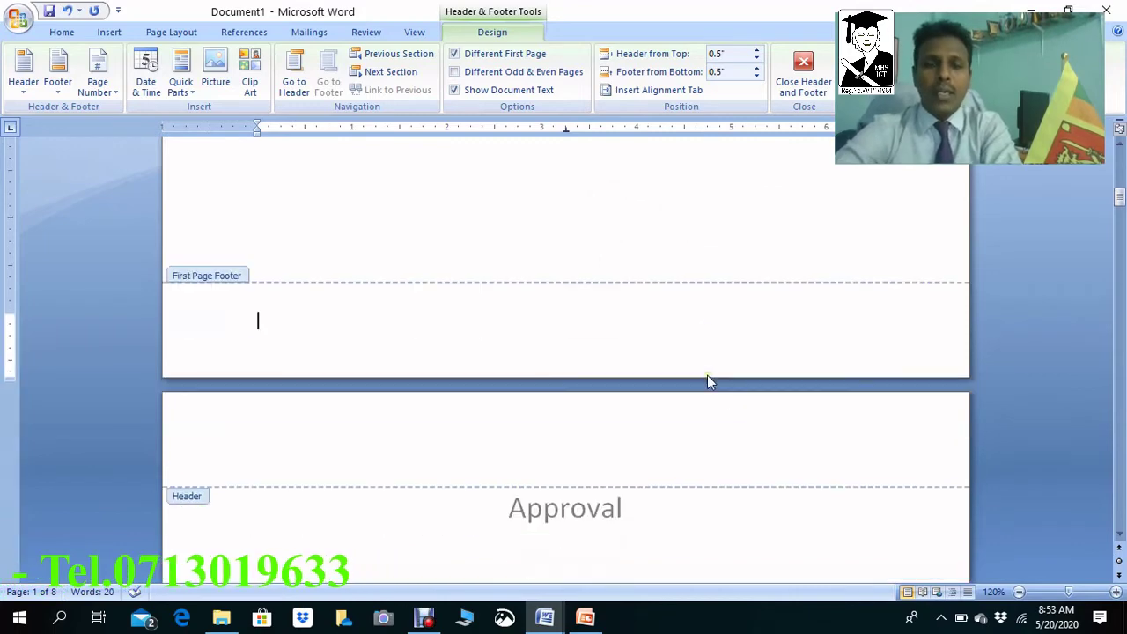
pyautogui.scroll(-4, 708, 377)
pyautogui.scroll(-3, 708, 395)
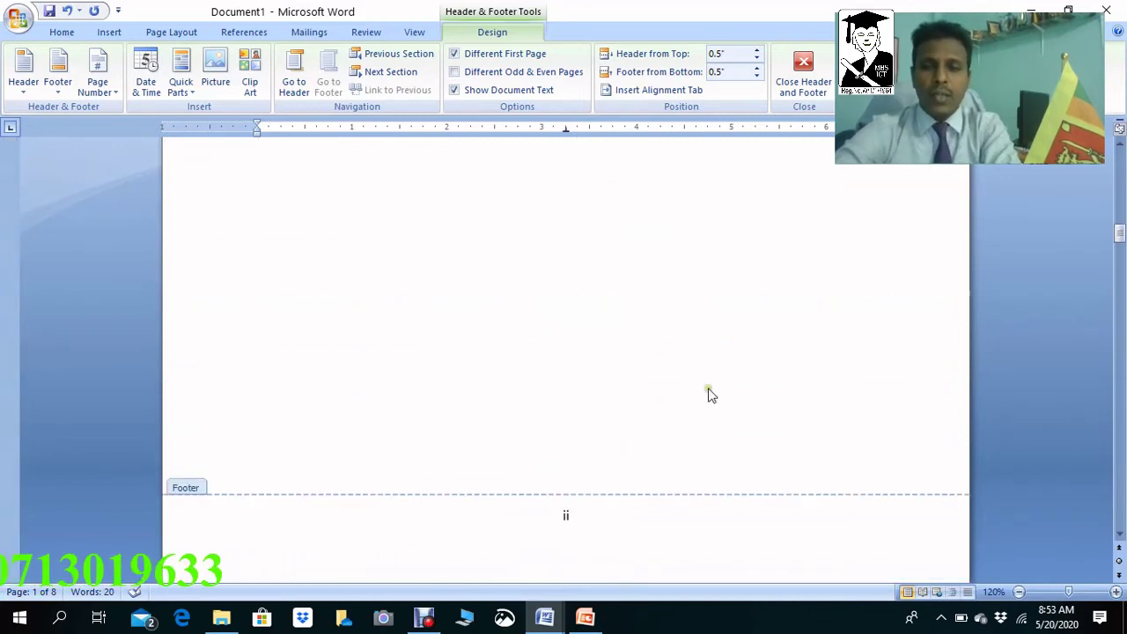
pyautogui.scroll(-4, 707, 392)
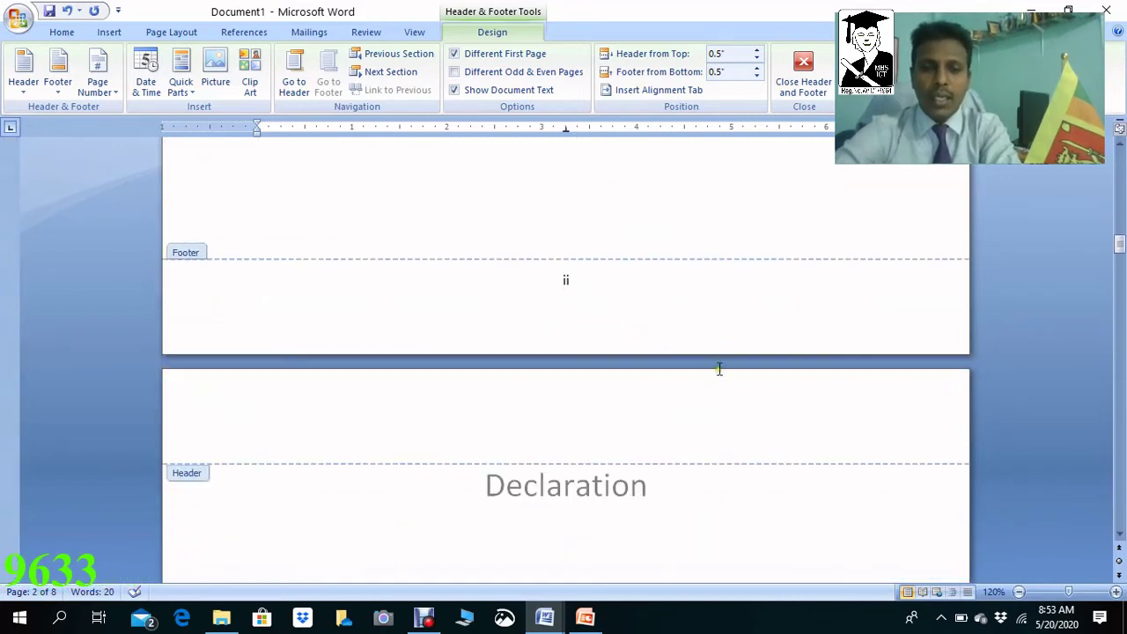
pyautogui.scroll(3, 730, 390)
pyautogui.scroll(3, 730, 390)
pyautogui.scroll(2, 730, 393)
pyautogui.scroll(5, 730, 393)
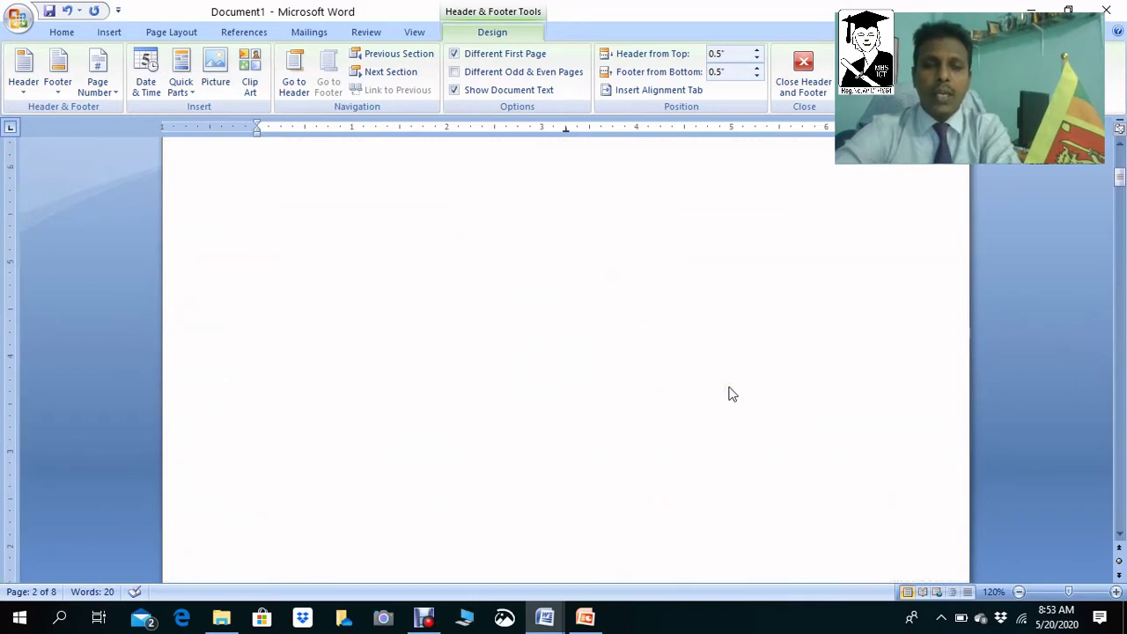
pyautogui.scroll(5, 729, 394)
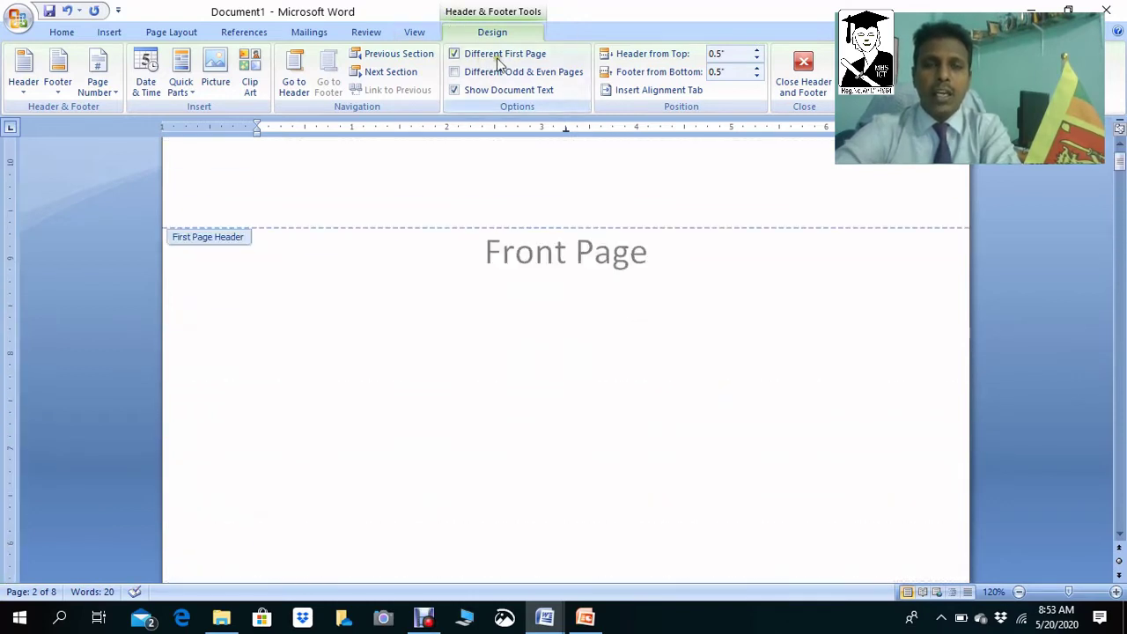
pyautogui.scroll(-3, 546, 176)
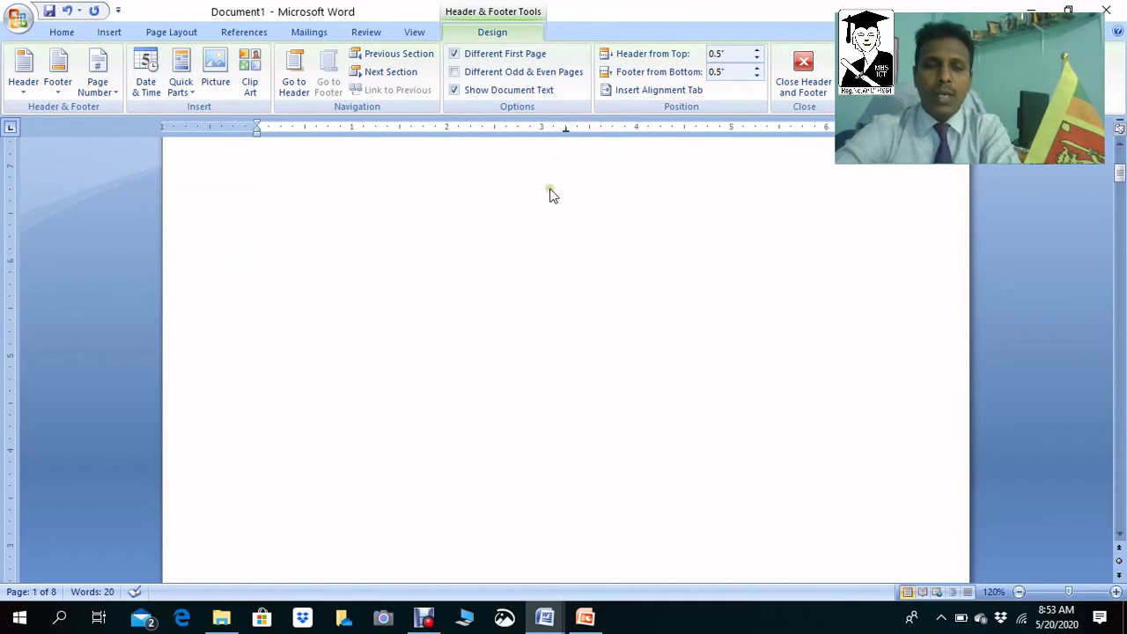
pyautogui.scroll(-3, 551, 196)
pyautogui.scroll(-3, 552, 196)
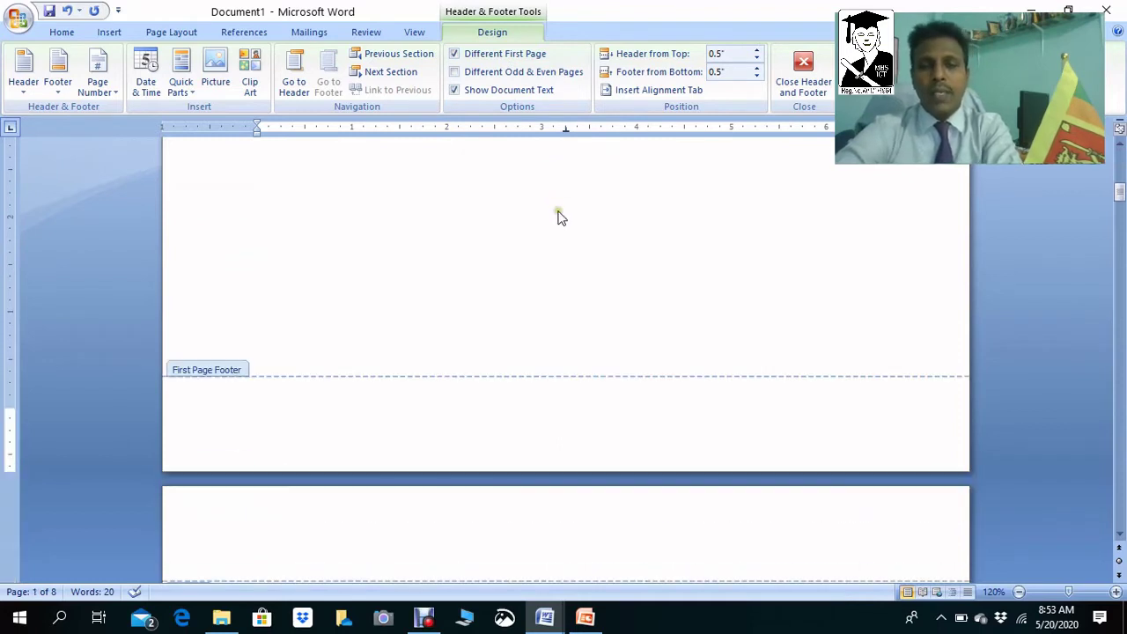
pyautogui.scroll(-2, 558, 216)
pyautogui.scroll(-5, 558, 217)
pyautogui.scroll(-3, 558, 218)
pyautogui.scroll(-5, 566, 219)
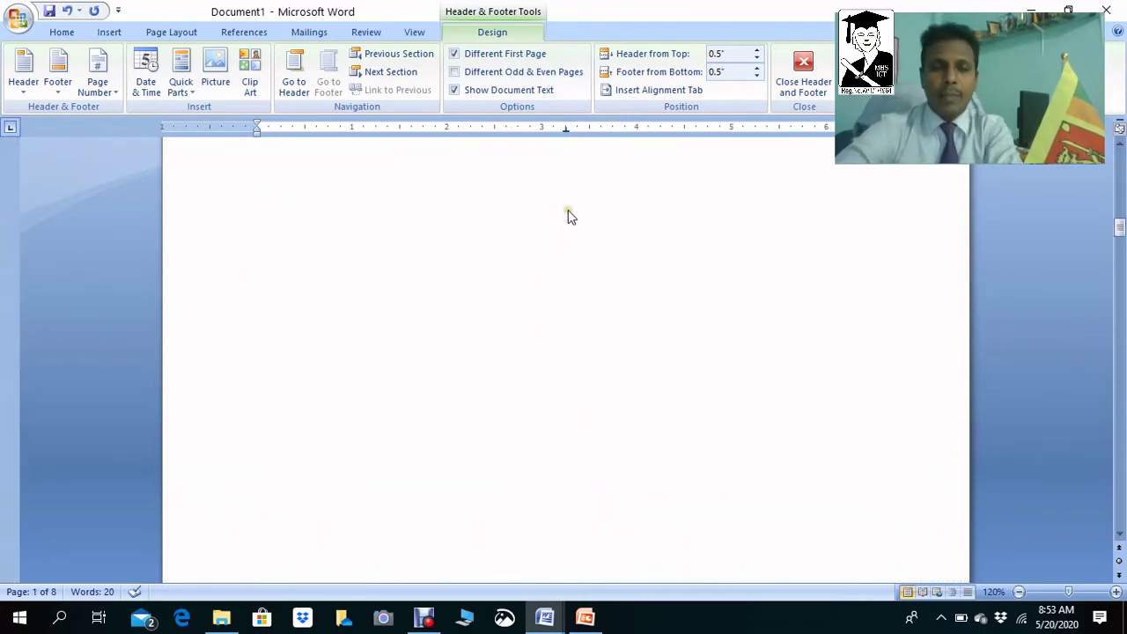
pyautogui.scroll(-5, 568, 211)
pyautogui.scroll(-5, 569, 209)
pyautogui.scroll(-5, 571, 201)
pyautogui.scroll(-5, 570, 210)
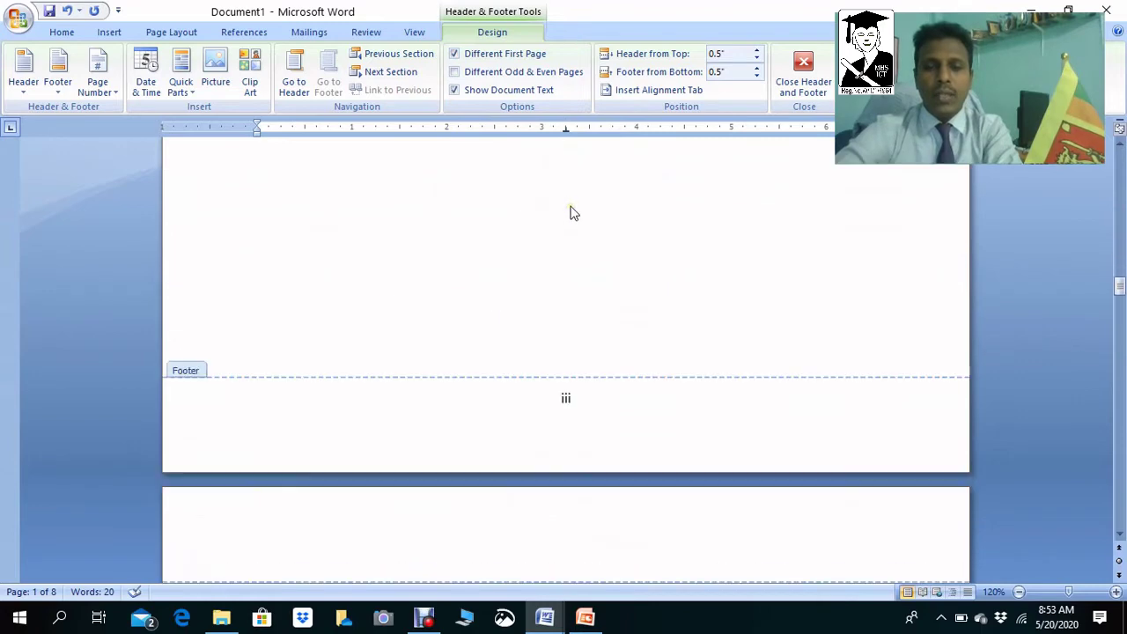
pyautogui.scroll(-2, 570, 211)
# Step: Position the view on the Abbreviation page's 'v' footer and the Chapter 01 header
pyautogui.moveTo(1121, 314); pyautogui.dragTo(1120, 401)
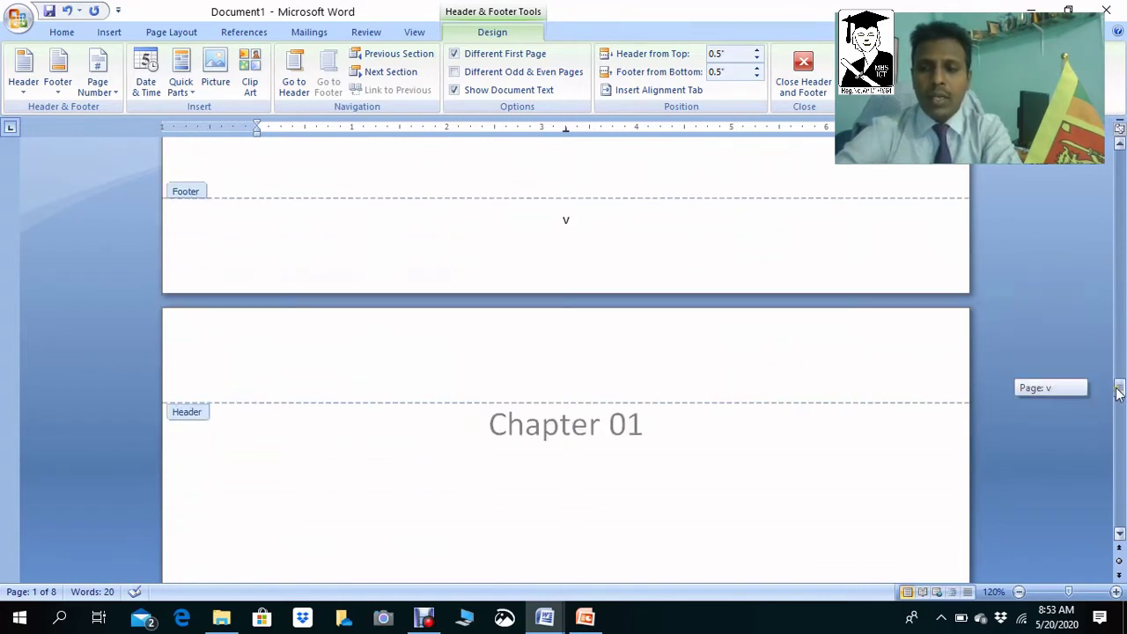
pyautogui.moveTo(1122, 401); pyautogui.dragTo(1119, 440)
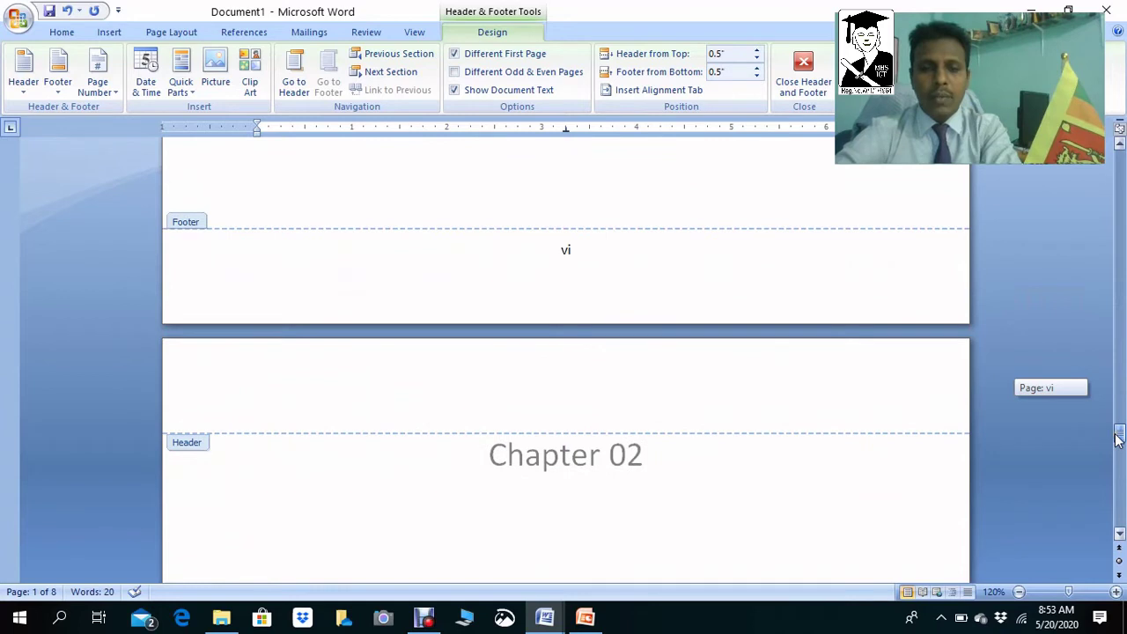
pyautogui.moveTo(1119, 441); pyautogui.dragTo(1123, 393)
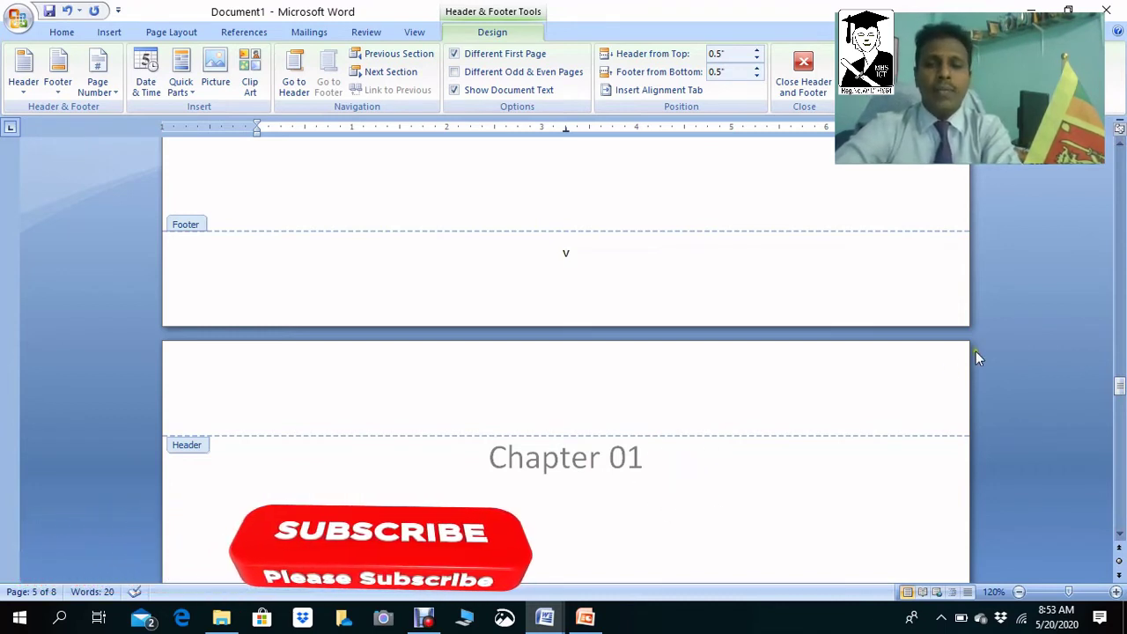
pyautogui.moveTo(1120, 388); pyautogui.dragTo(1121, 380)
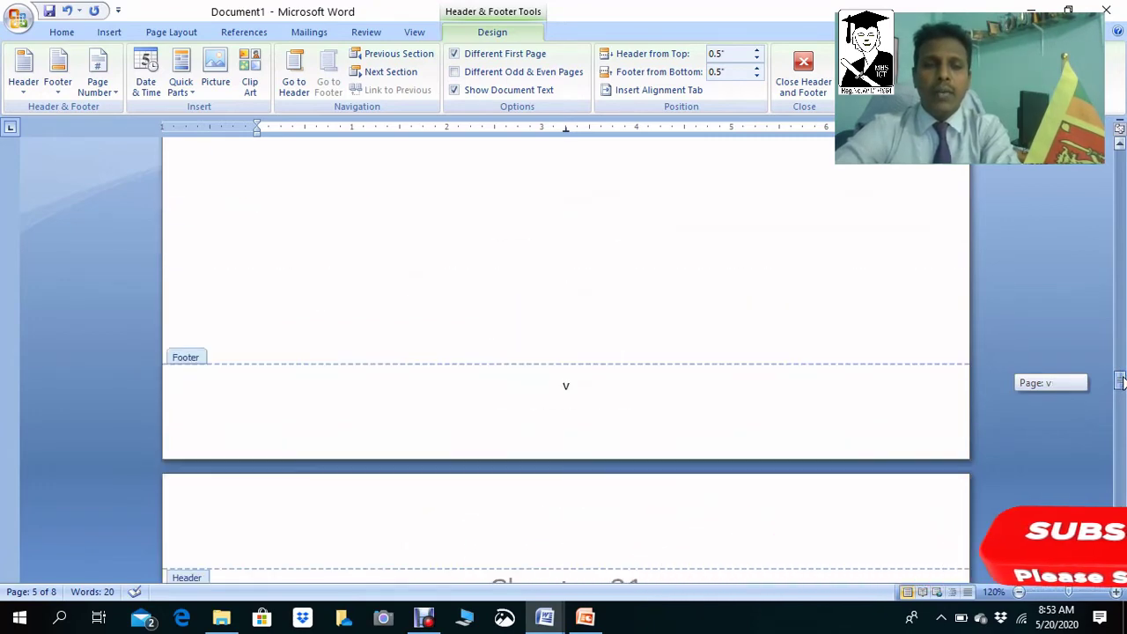
pyautogui.moveTo(1121, 380); pyautogui.dragTo(1122, 351)
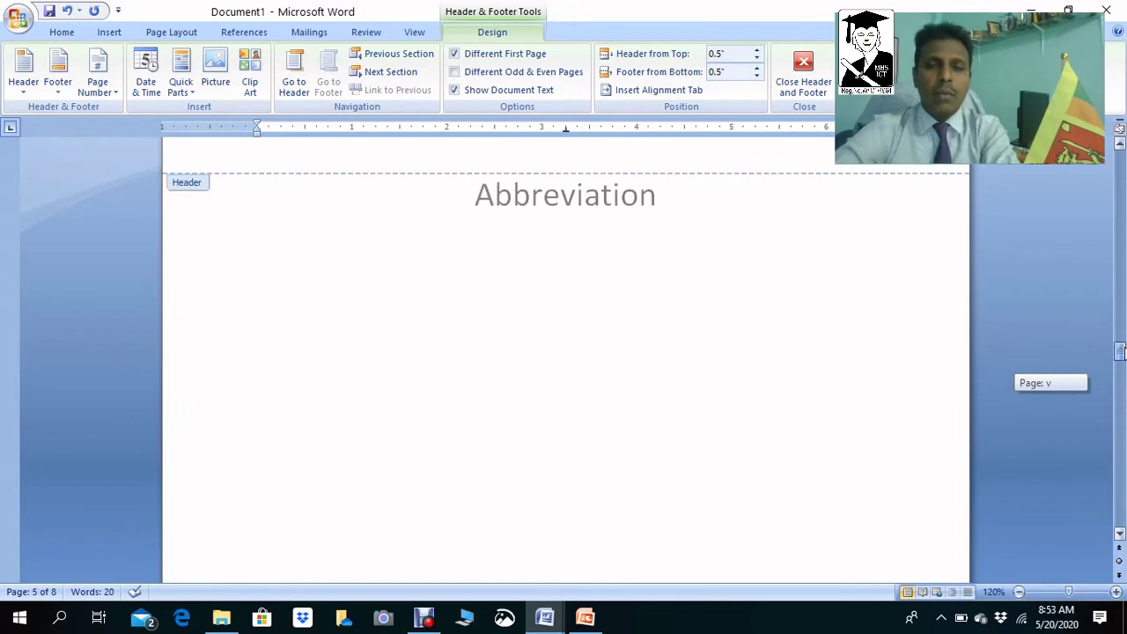
pyautogui.moveTo(1123, 350)
pyautogui.mouseDown()
pyautogui.moveTo(1121, 400)
pyautogui.moveTo(1121, 384)
pyautogui.mouseUp()
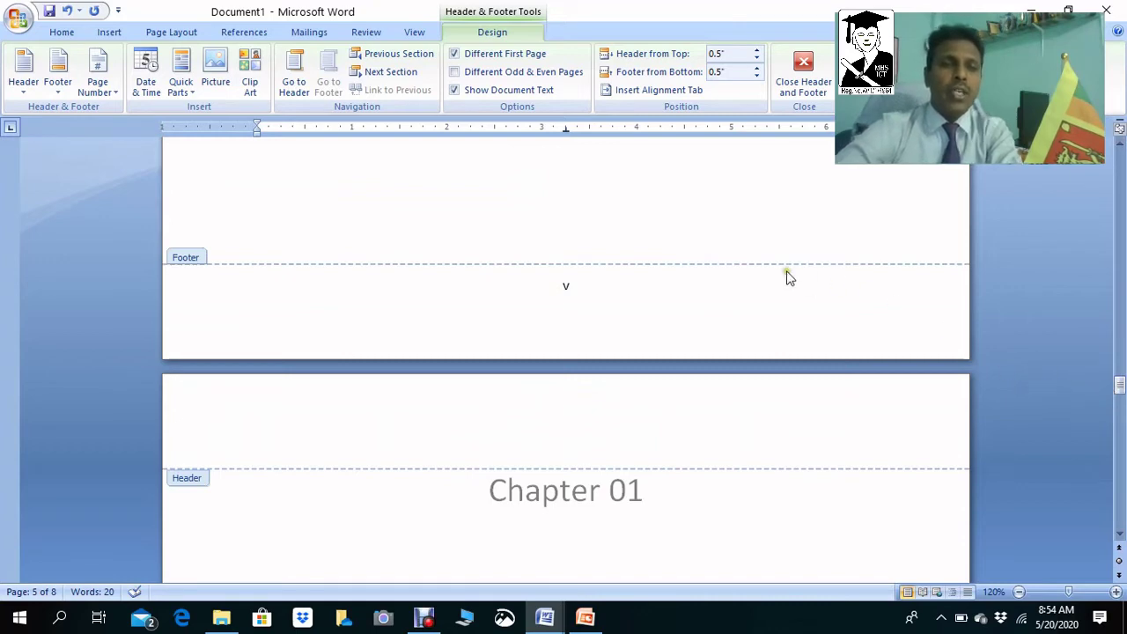
# Step: Browse the Page Layout, References, Mailings, Review, View, Design and Insert tabs, ending on References
pyautogui.click(173, 35)
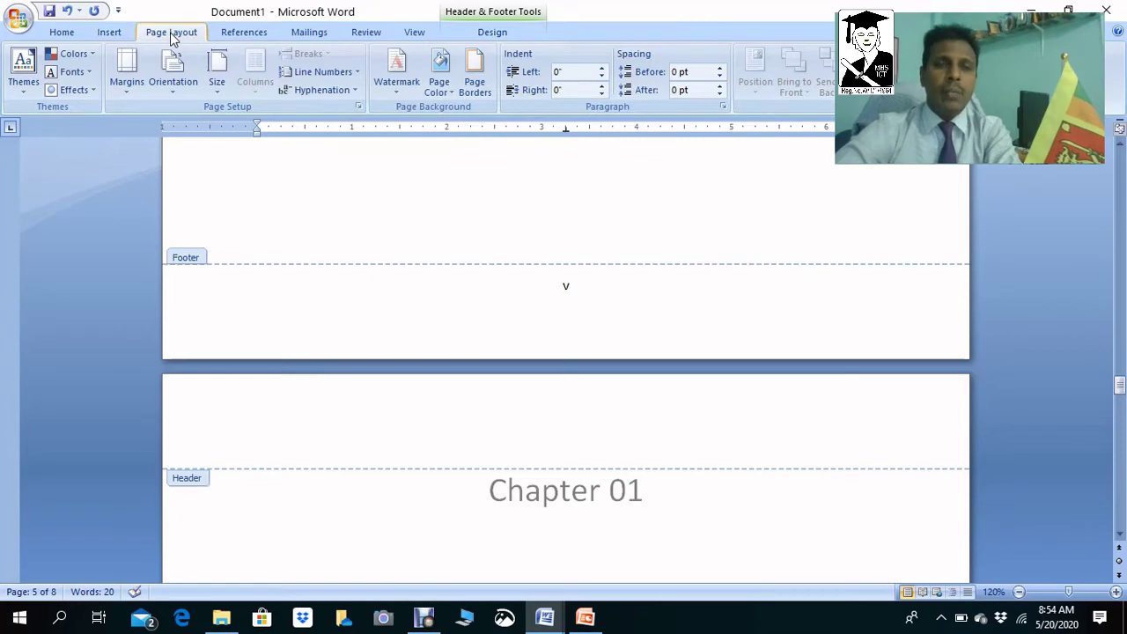
pyautogui.click(241, 34)
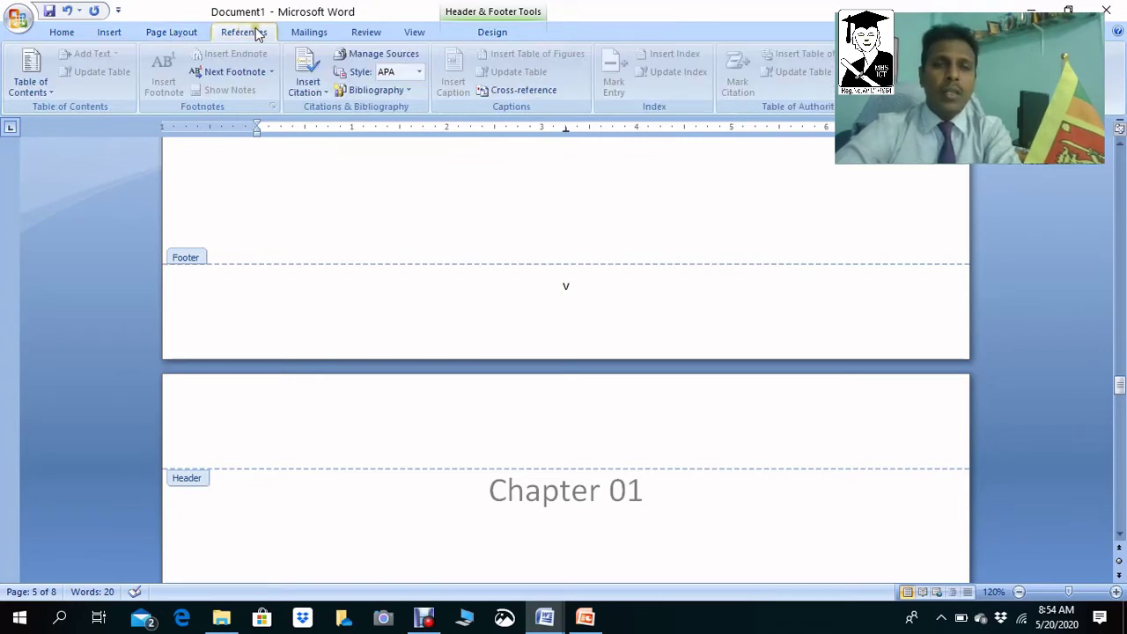
pyautogui.click(303, 36)
pyautogui.click(369, 32)
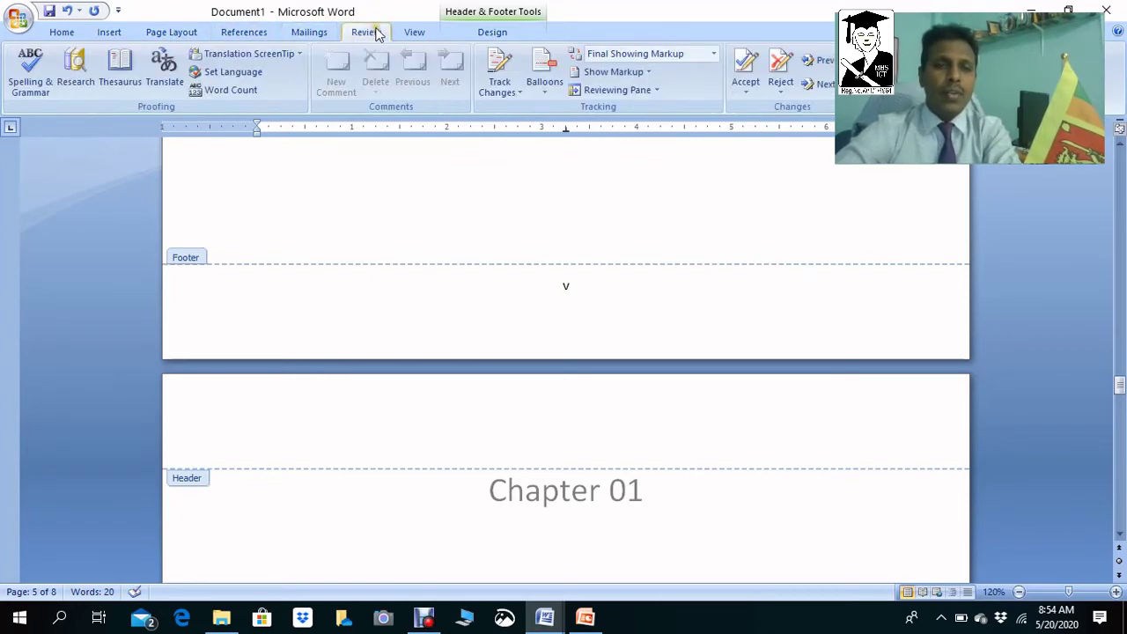
pyautogui.click(417, 34)
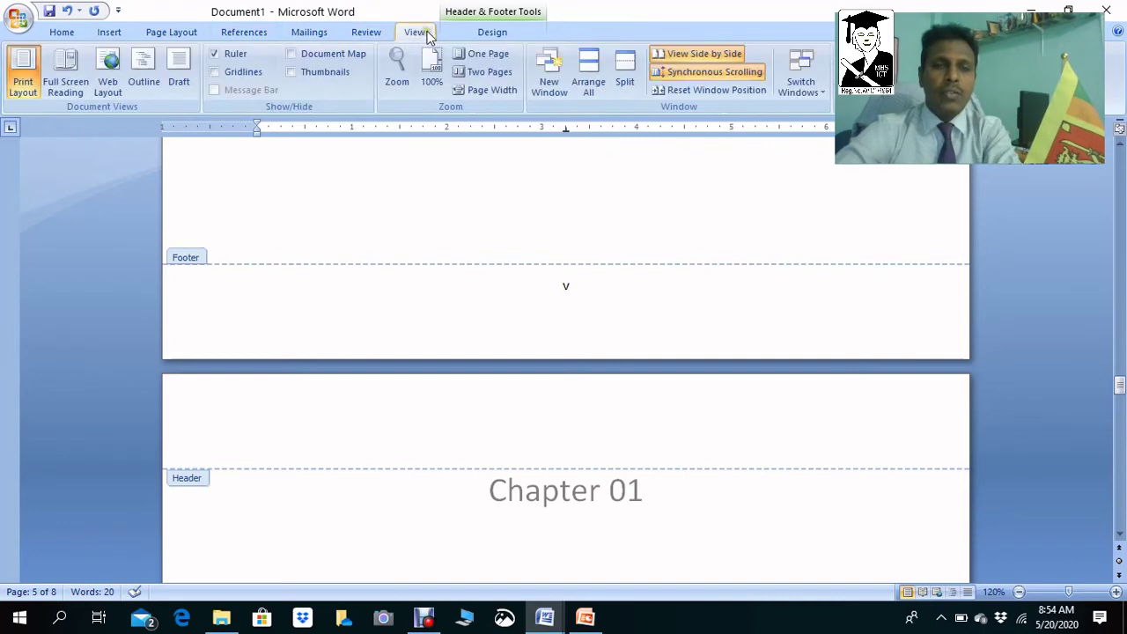
pyautogui.click(482, 36)
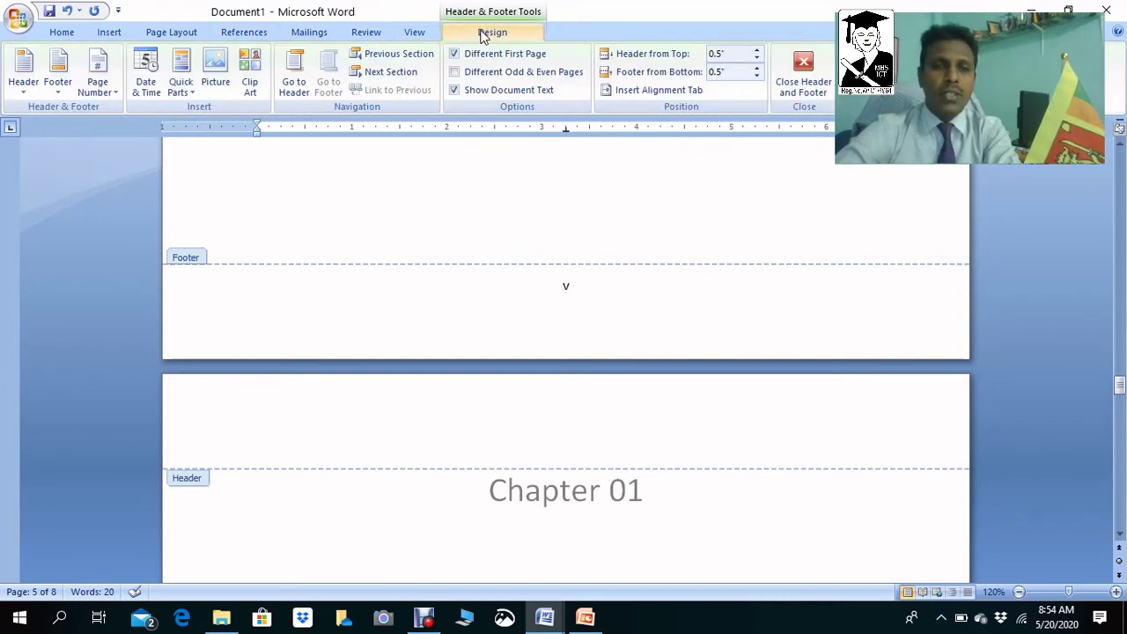
pyautogui.click(109, 33)
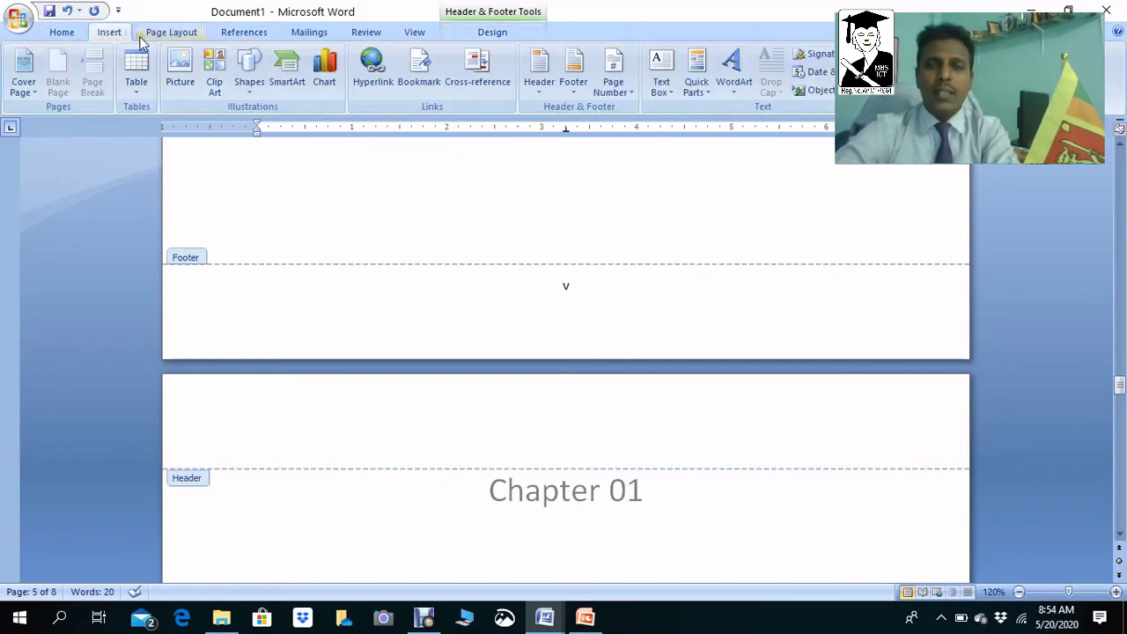
pyautogui.click(184, 35)
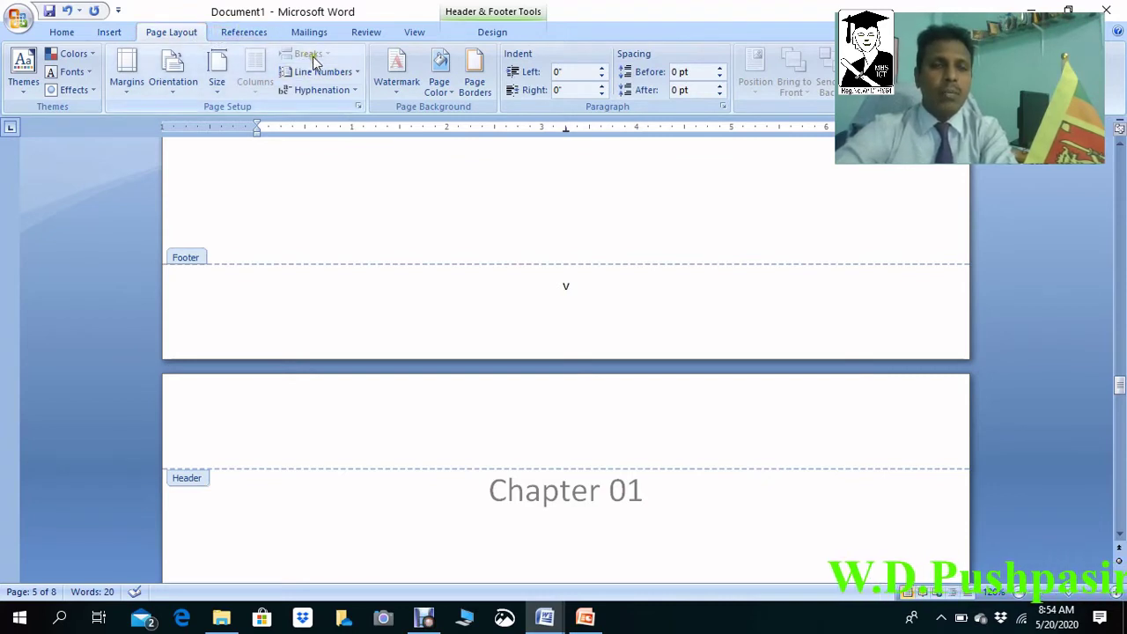
pyautogui.click(261, 37)
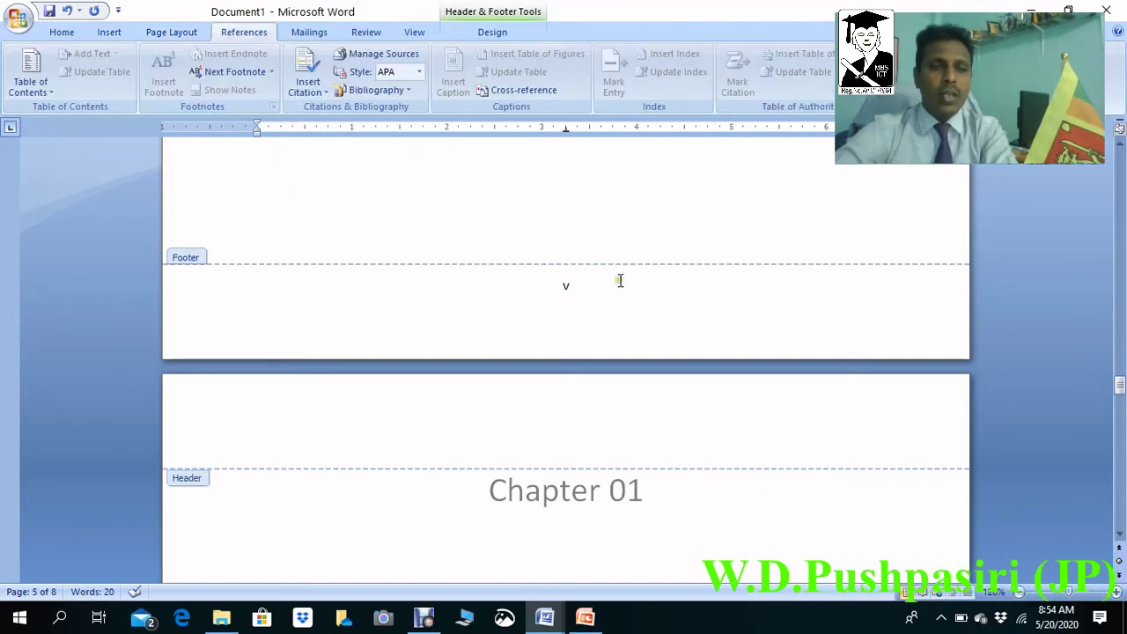
# Step: Close footer editing and move to the Abbreviation page, page 5 of 8, with Page Layout showing
pyautogui.doubleClick(624, 231)
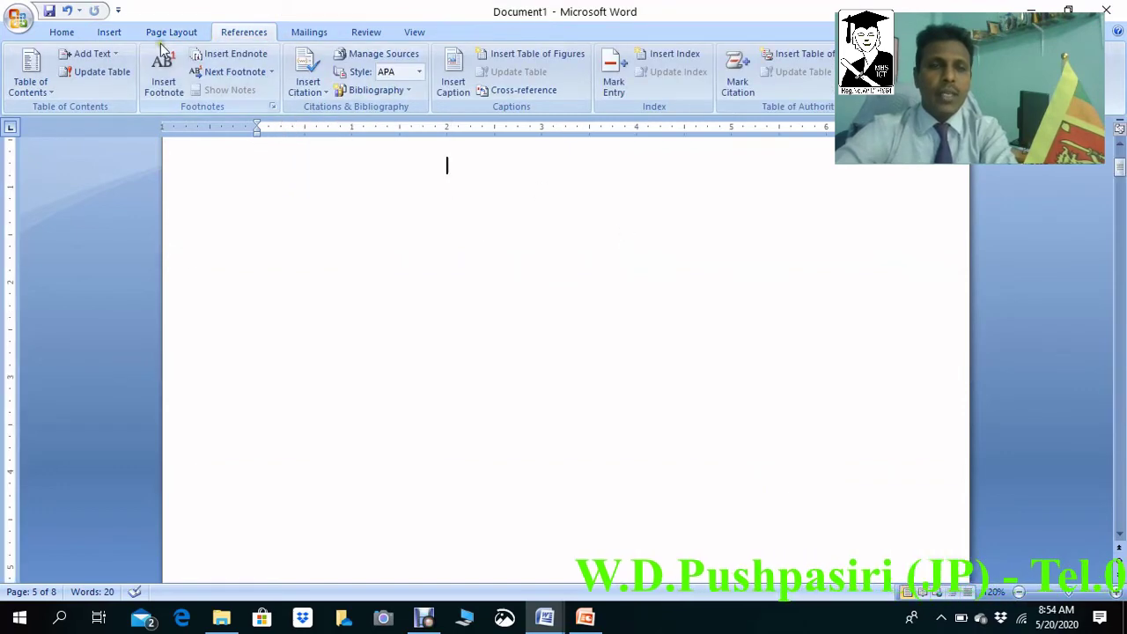
pyautogui.scroll(3, 460, 251)
pyautogui.scroll(-3, 545, 282)
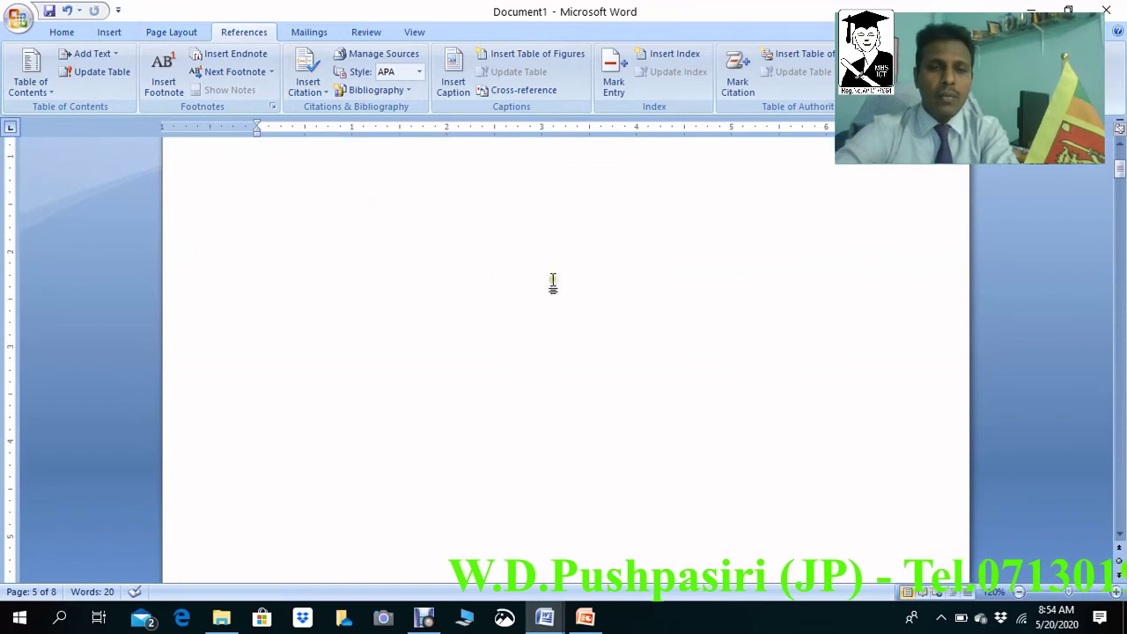
pyautogui.moveTo(1119, 176)
pyautogui.mouseDown()
pyautogui.moveTo(1114, 358)
pyautogui.moveTo(1115, 338)
pyautogui.moveTo(1100, 391)
pyautogui.moveTo(1099, 350)
pyautogui.mouseUp()
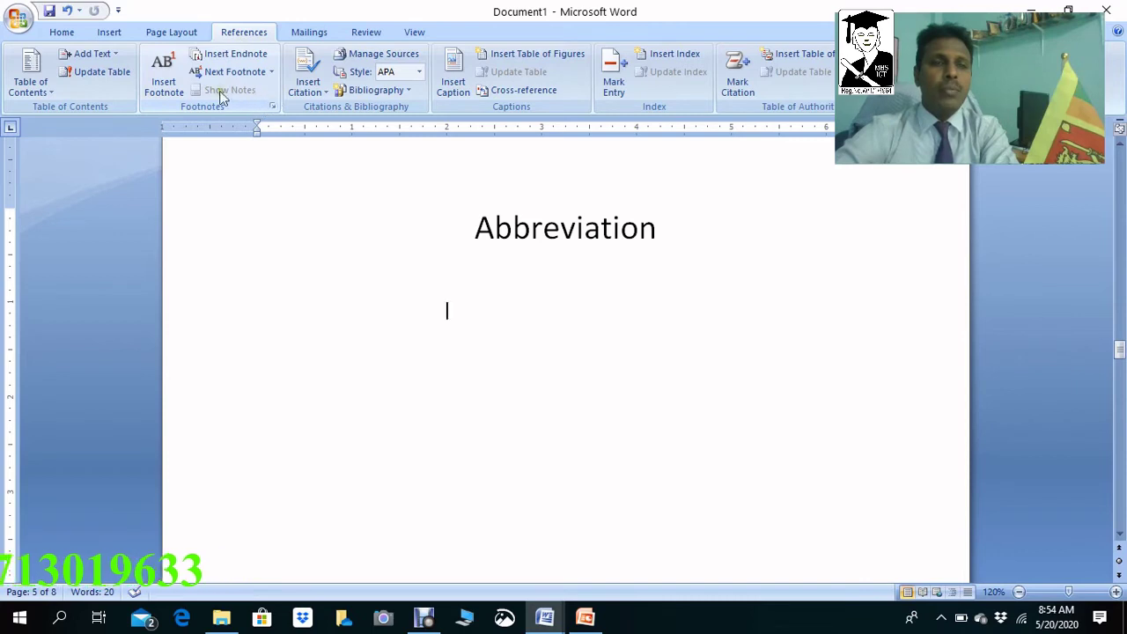
pyautogui.click(173, 34)
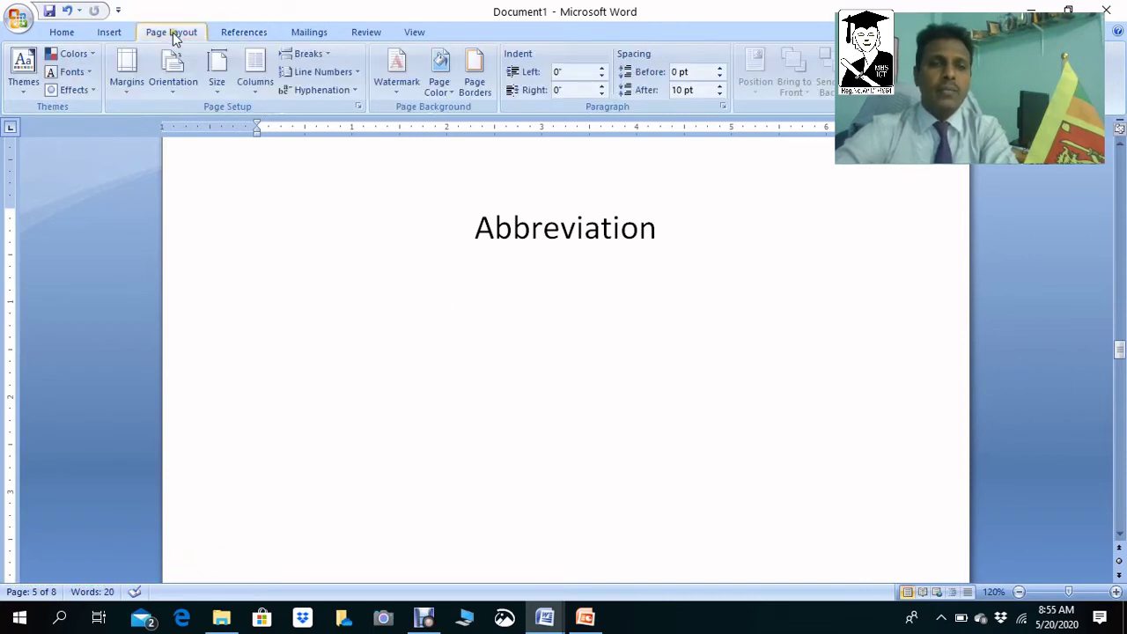
# Step: Insert a Section Breaks > Next Page break, moving Chapter 01 to page 6 of 8
pyautogui.click(327, 55)
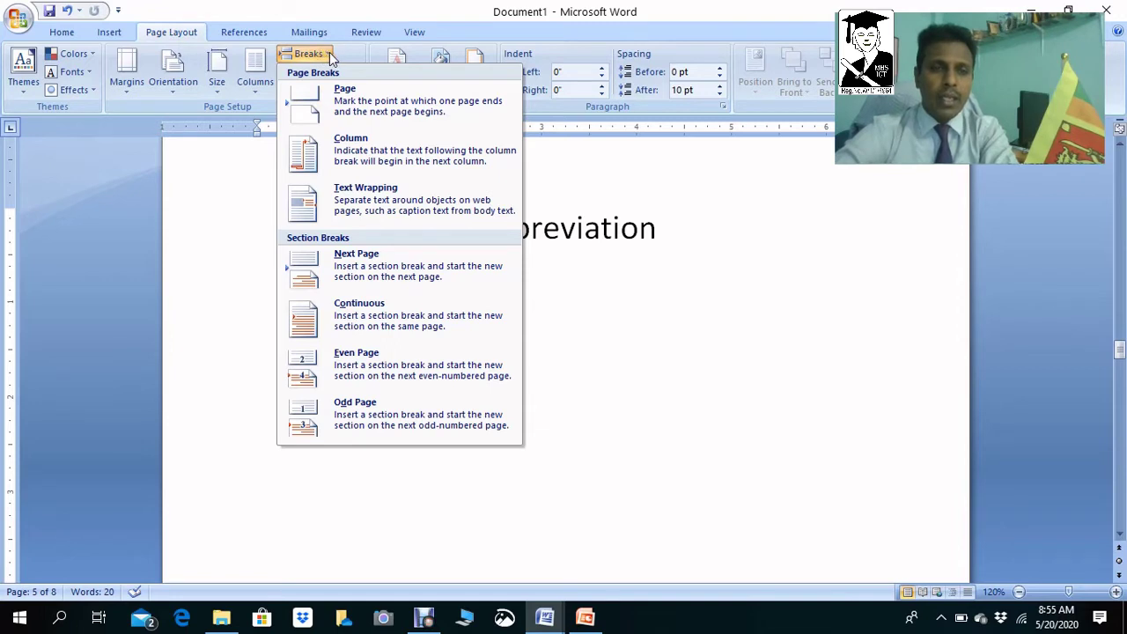
pyautogui.click(377, 287)
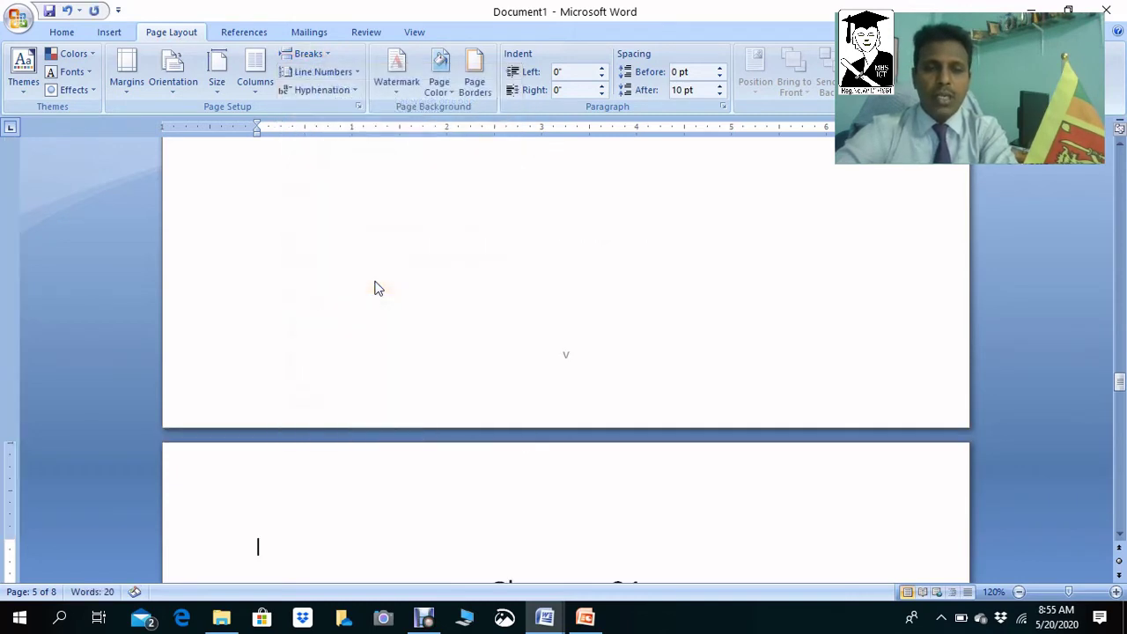
pyautogui.scroll(-2, 627, 377)
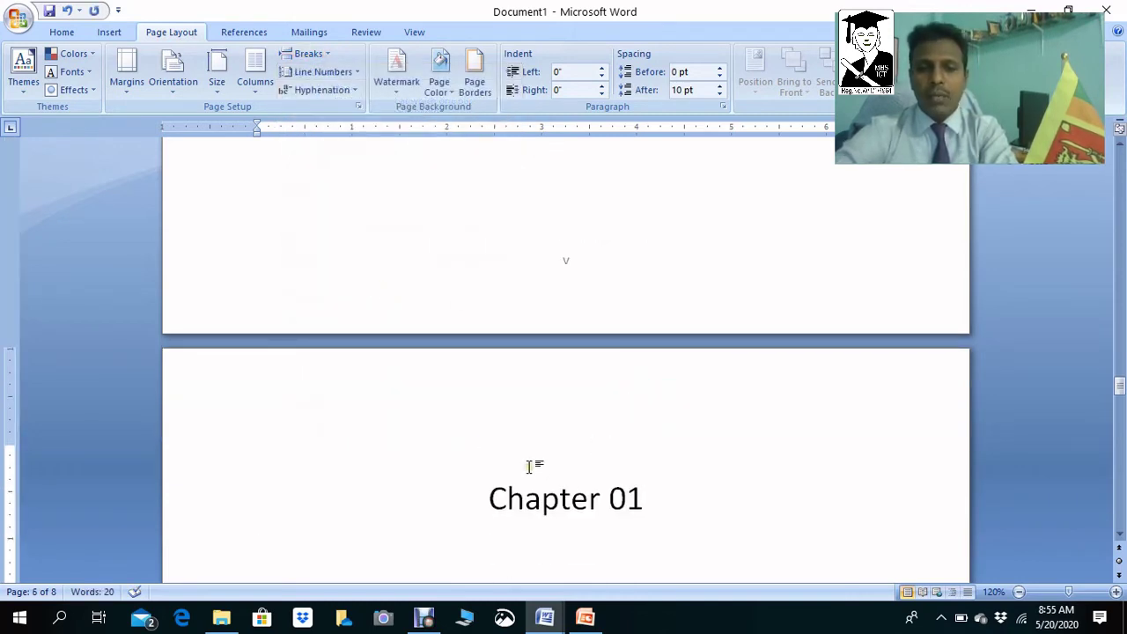
# Step: Turn on Show/Hide ¶ on the Home tab to display formatting marks
pyautogui.scroll(5, 552, 465)
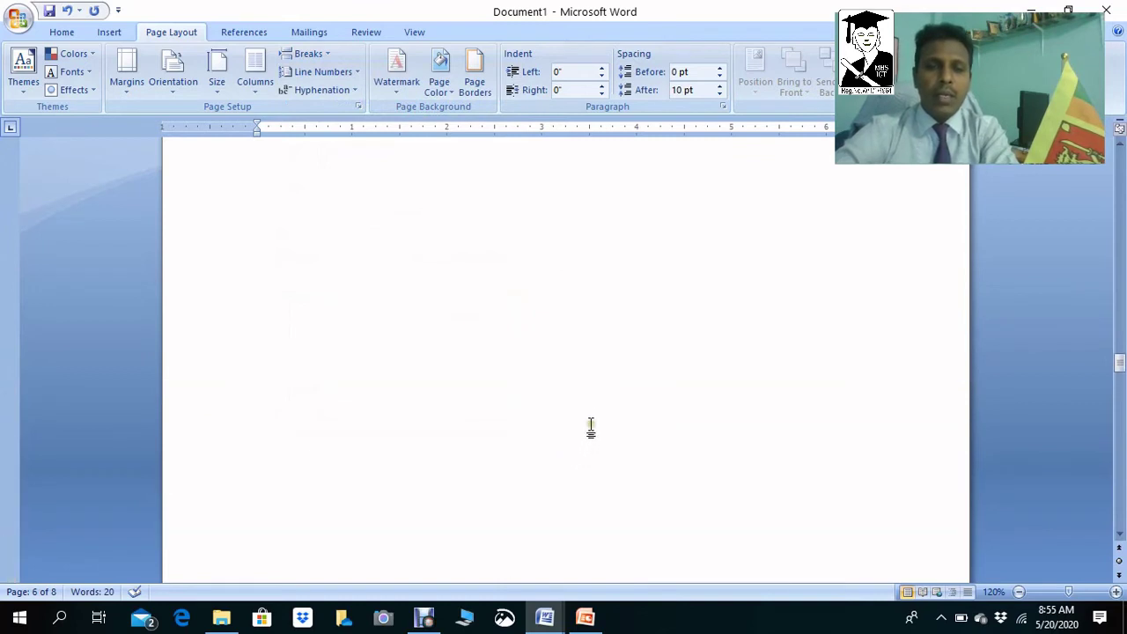
pyautogui.scroll(-5, 616, 233)
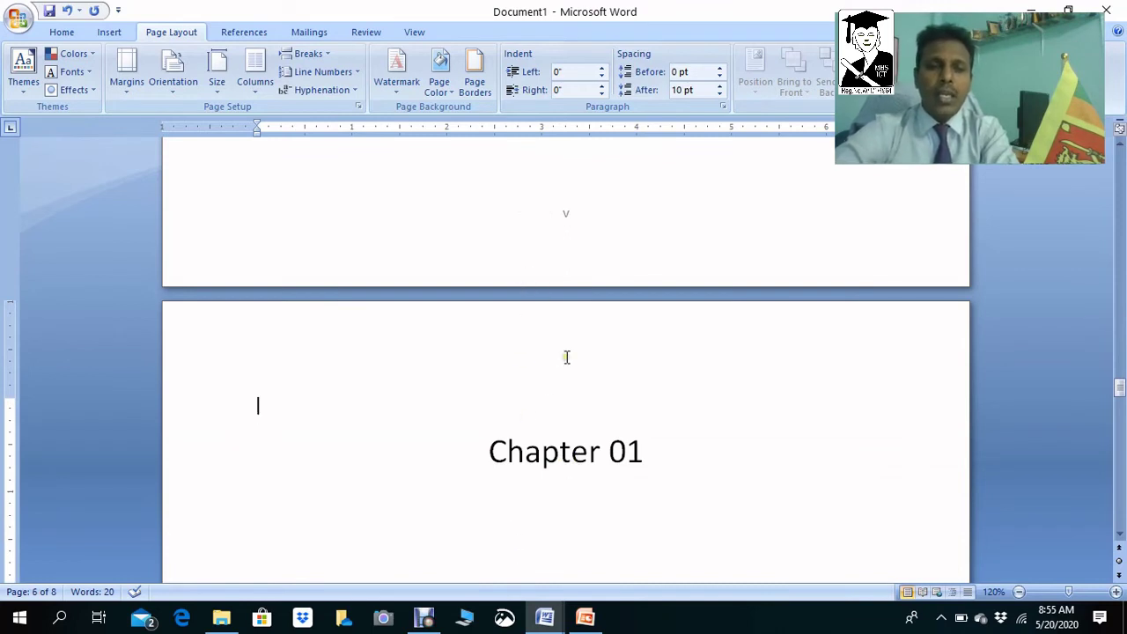
pyautogui.scroll(3, 567, 356)
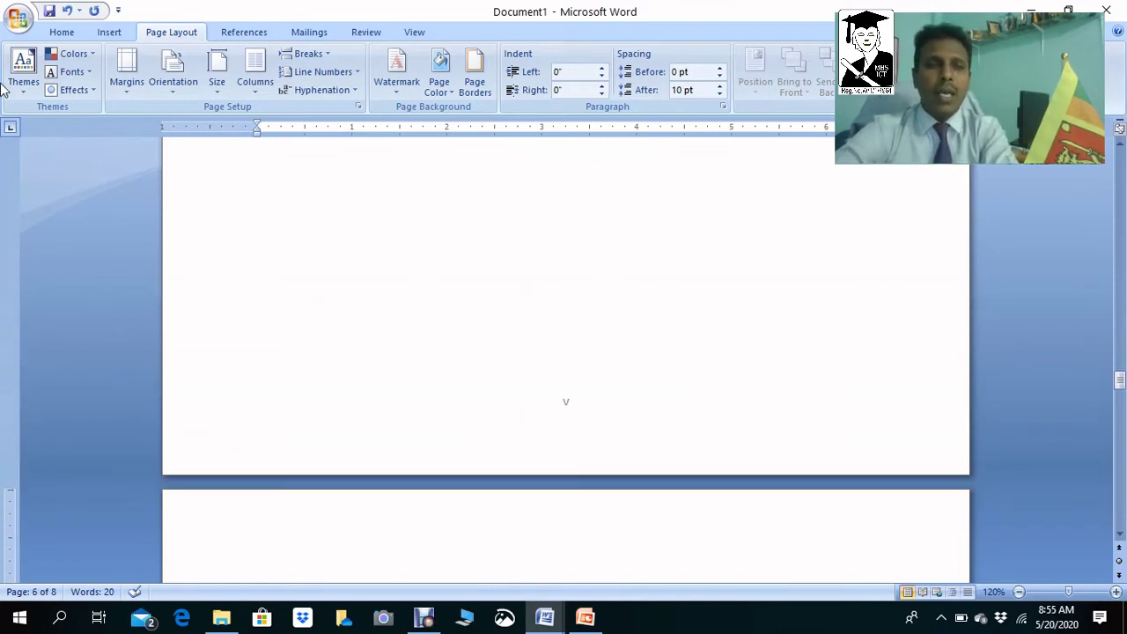
pyautogui.click(62, 32)
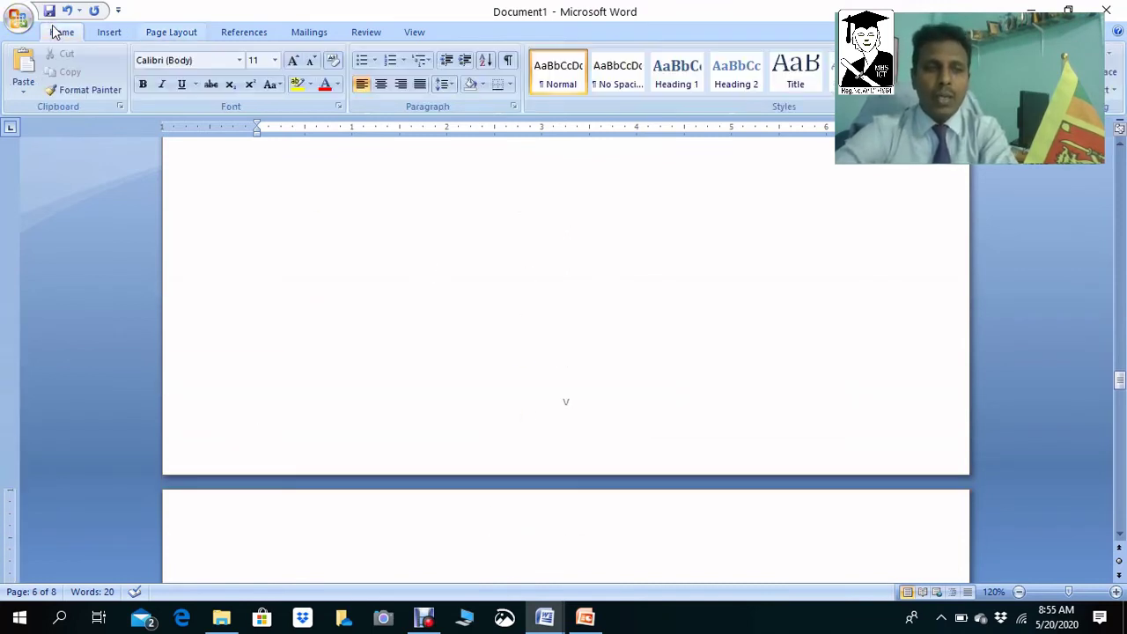
pyautogui.click(512, 62)
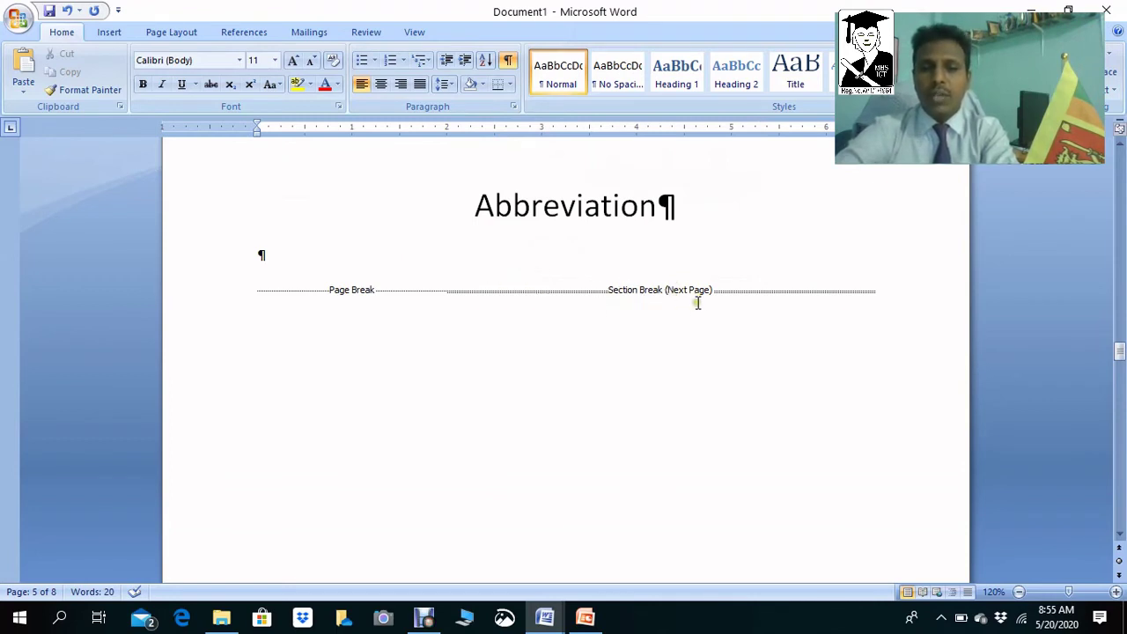
# Step: Scroll to inspect the Page Break and Section Break (Next Page) after the Abbreviation page
pyautogui.scroll(-3, 524, 299)
pyautogui.scroll(-10, 516, 302)
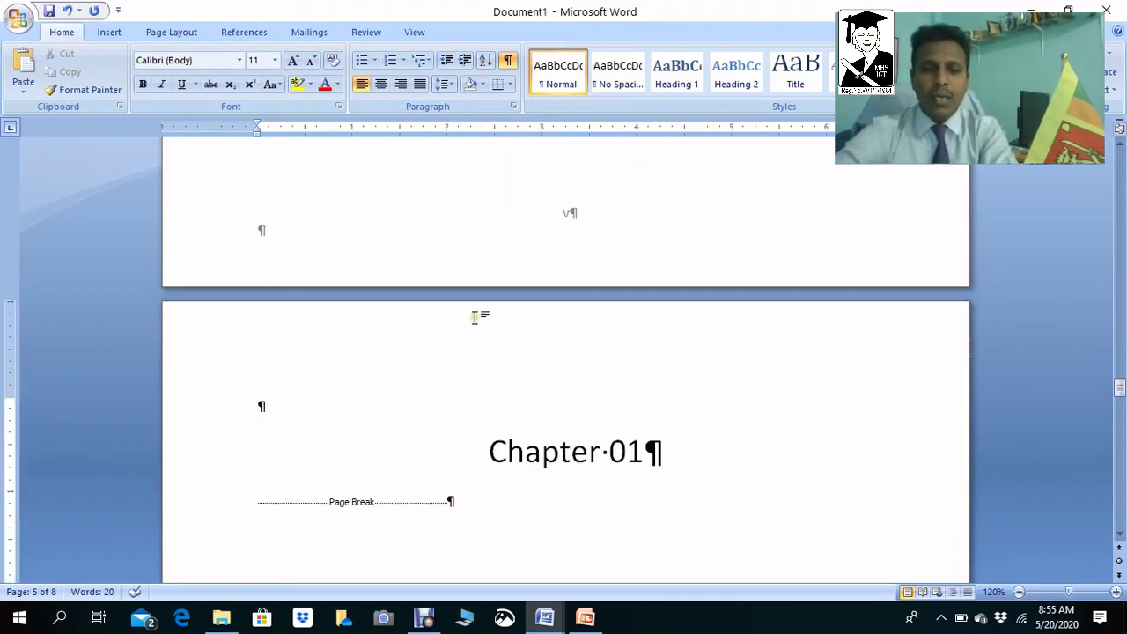
pyautogui.scroll(-3, 475, 317)
pyautogui.scroll(2, 476, 319)
pyautogui.scroll(-1, 476, 320)
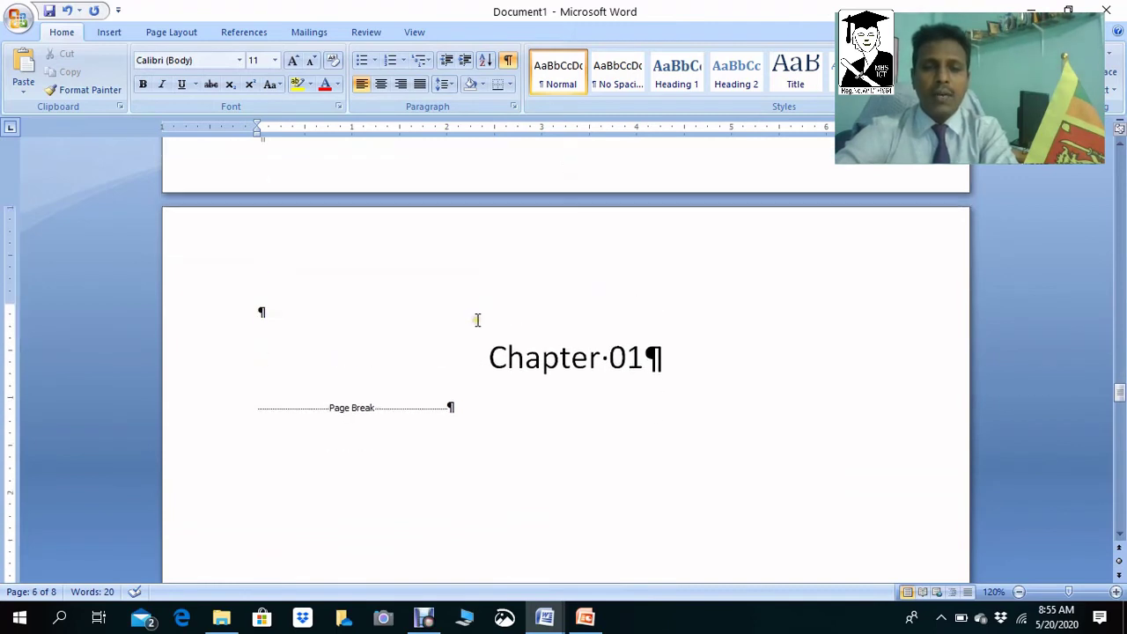
pyautogui.scroll(-10, 479, 309)
pyautogui.scroll(-4, 479, 308)
pyautogui.scroll(10, 480, 306)
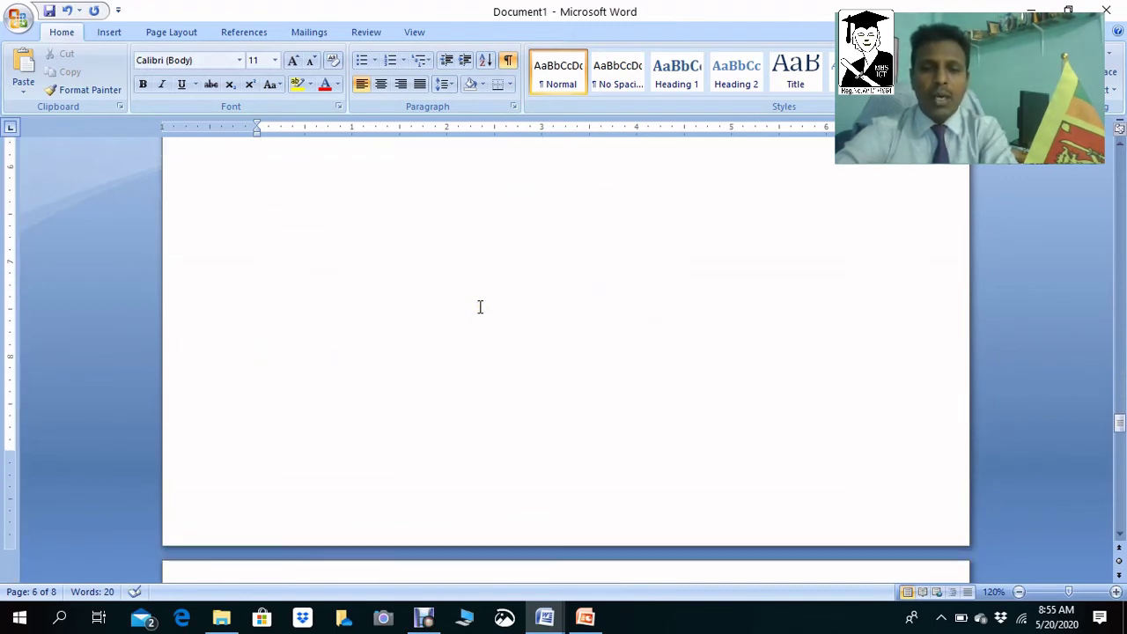
# Step: Add a Plain Number 2 centred page number to the Chapter 01 page footer
pyautogui.click(414, 303)
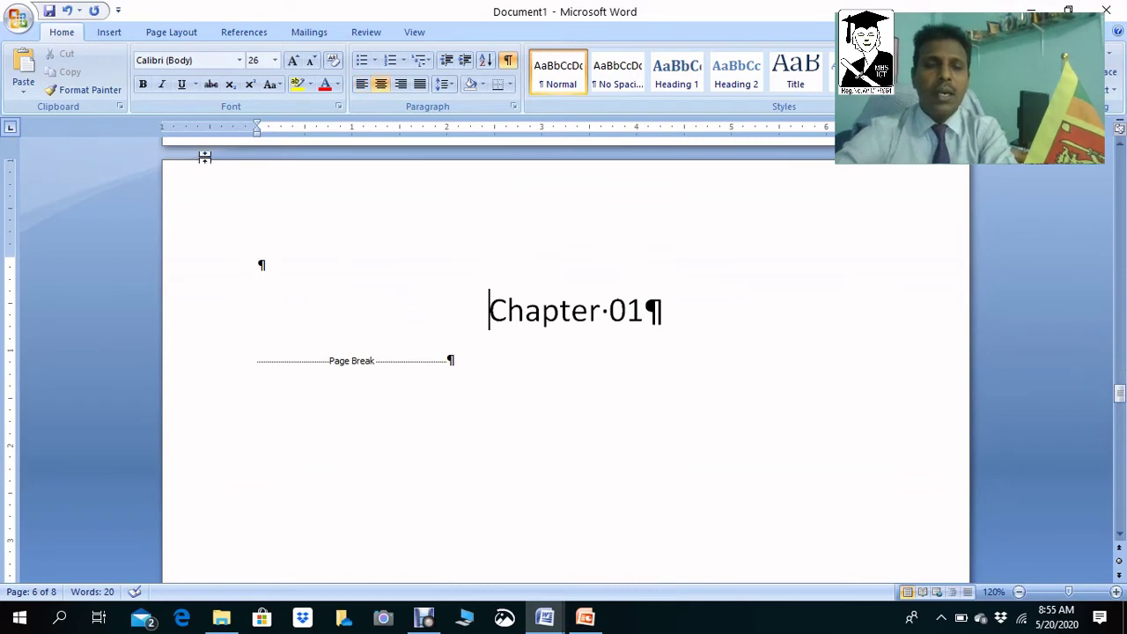
pyautogui.click(174, 32)
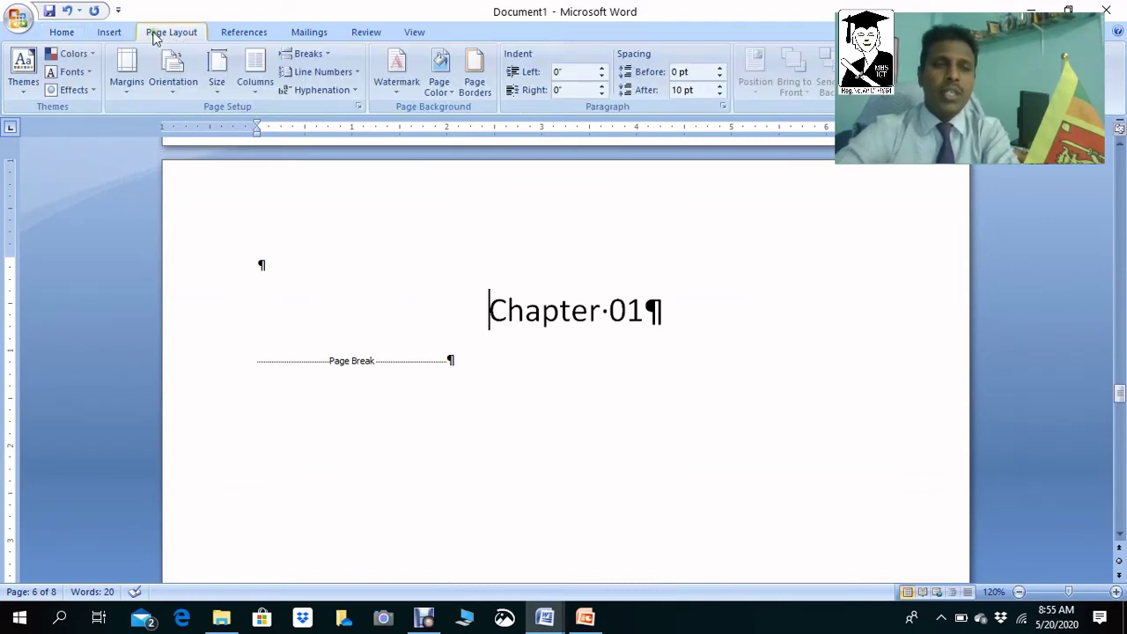
pyautogui.click(109, 32)
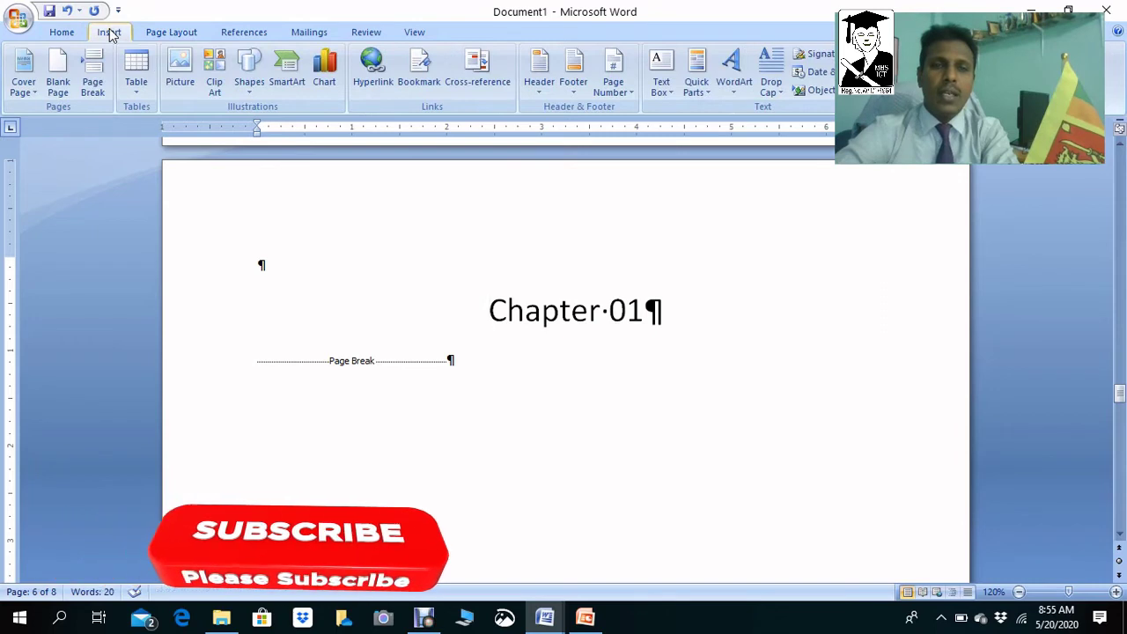
pyautogui.click(612, 81)
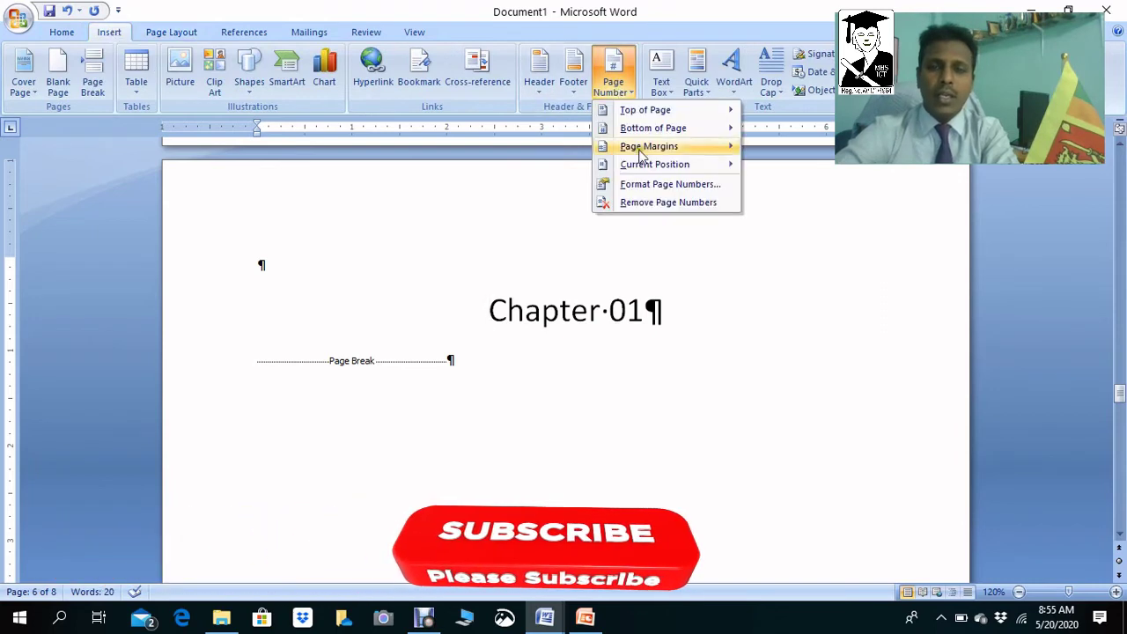
pyautogui.moveTo(662, 165)
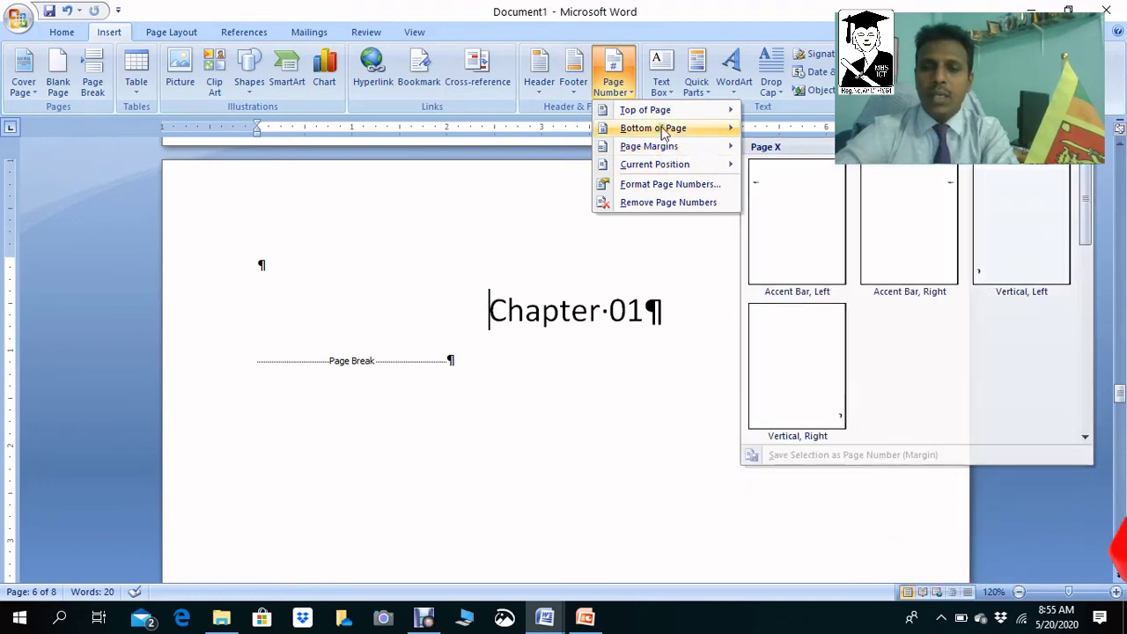
pyautogui.click(910, 277)
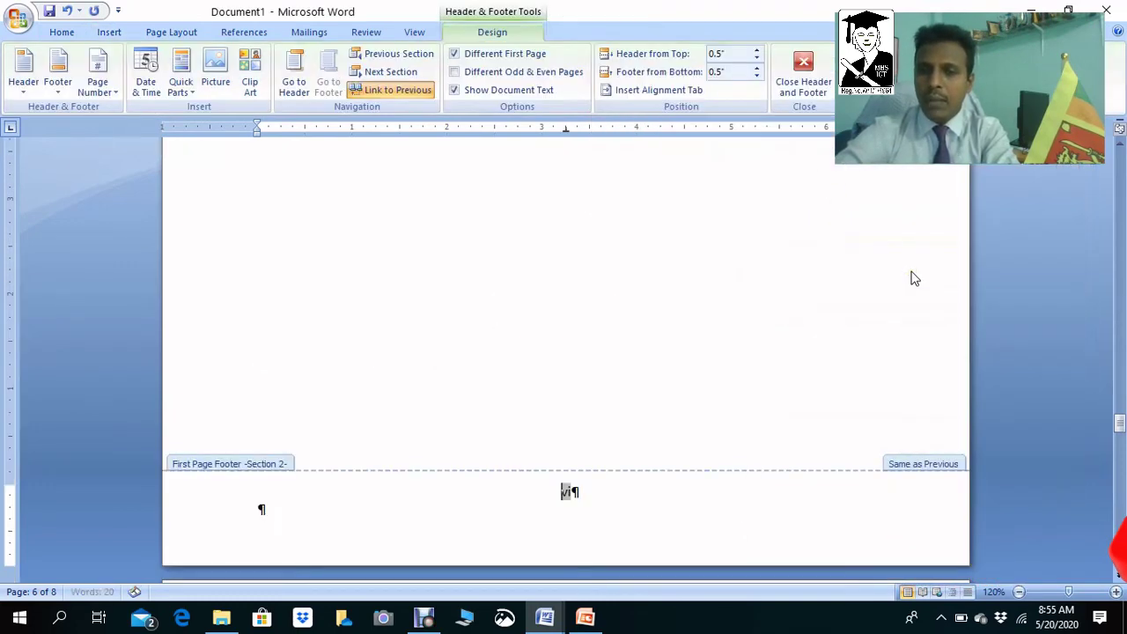
pyautogui.click(571, 490)
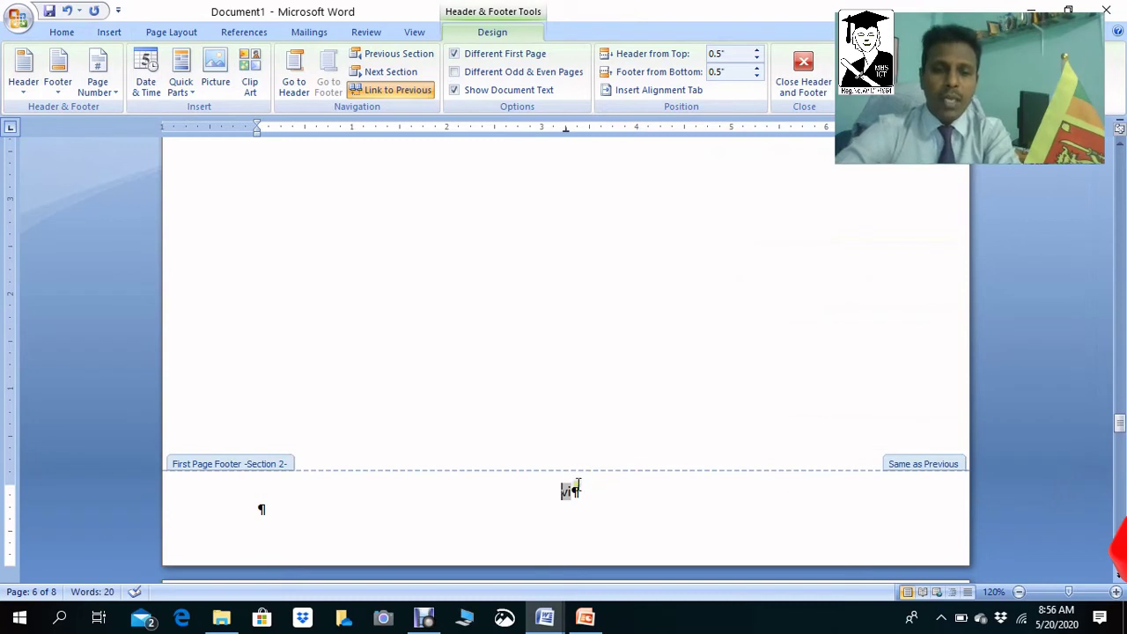
# Step: Format the chapter section's page numbers as 1, 2, 3 starting at 1, then exit the footer
pyautogui.click(98, 81)
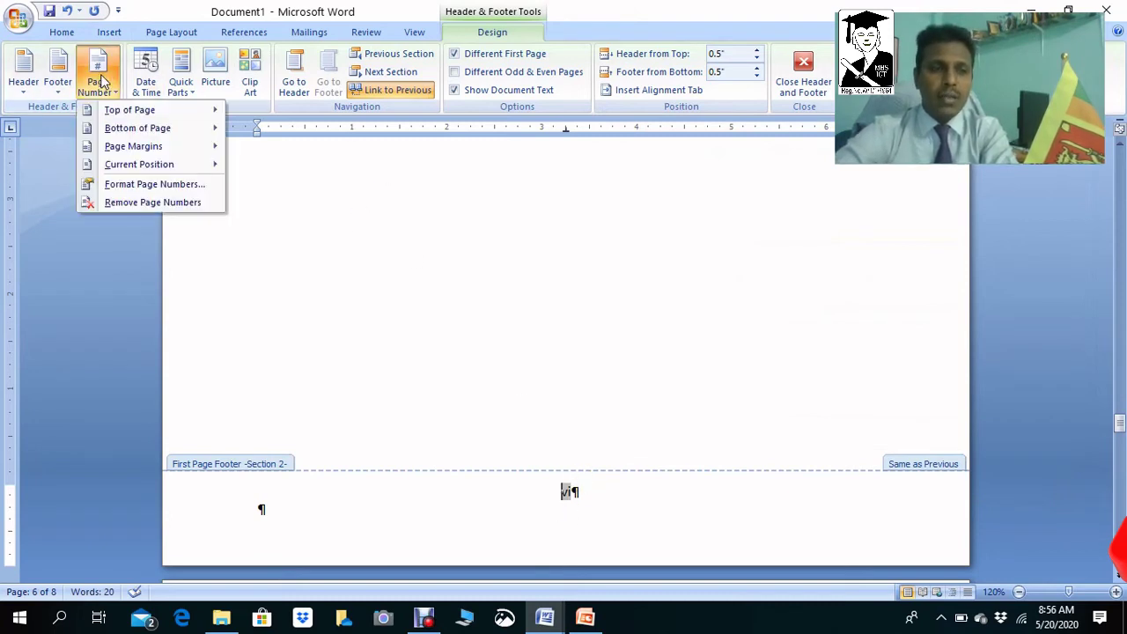
pyautogui.click(143, 184)
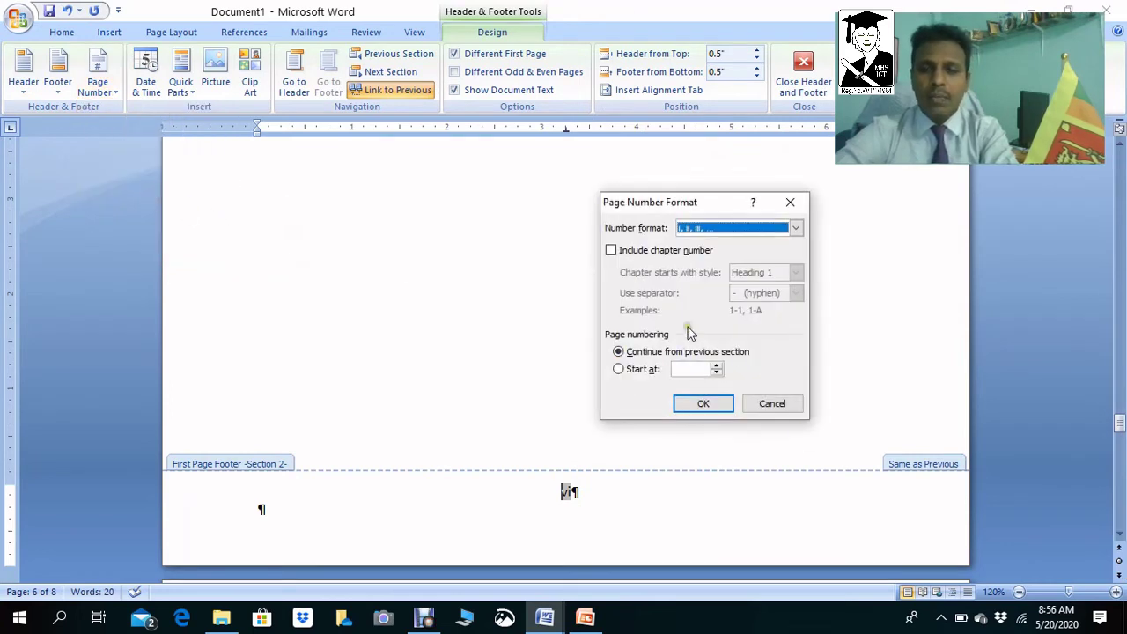
pyautogui.click(620, 369)
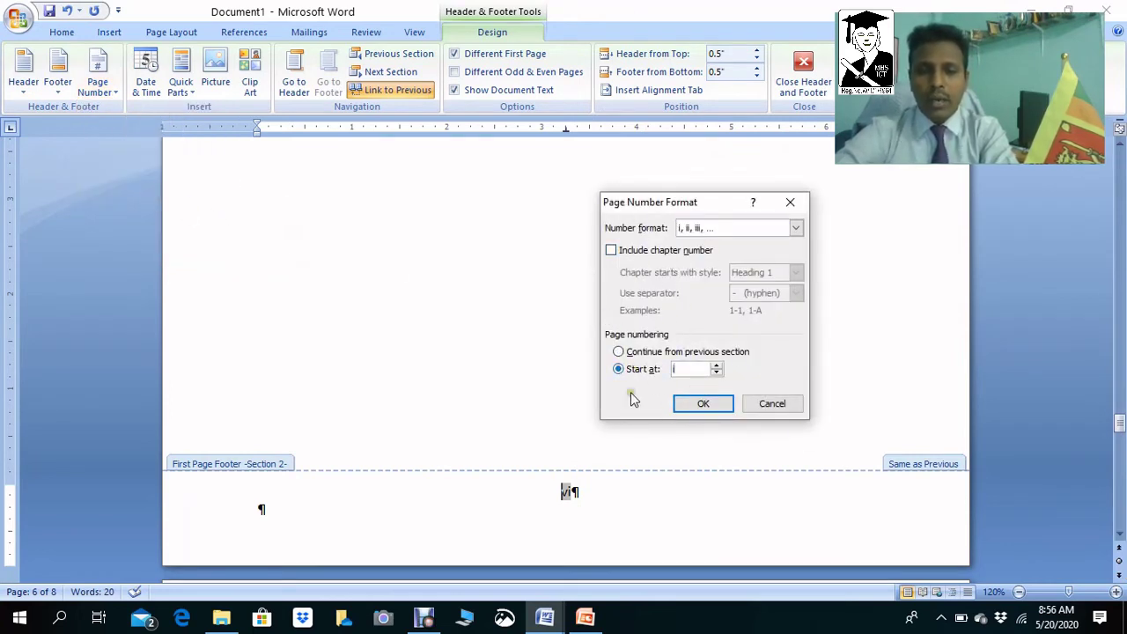
pyautogui.click(755, 229)
pyautogui.click(748, 240)
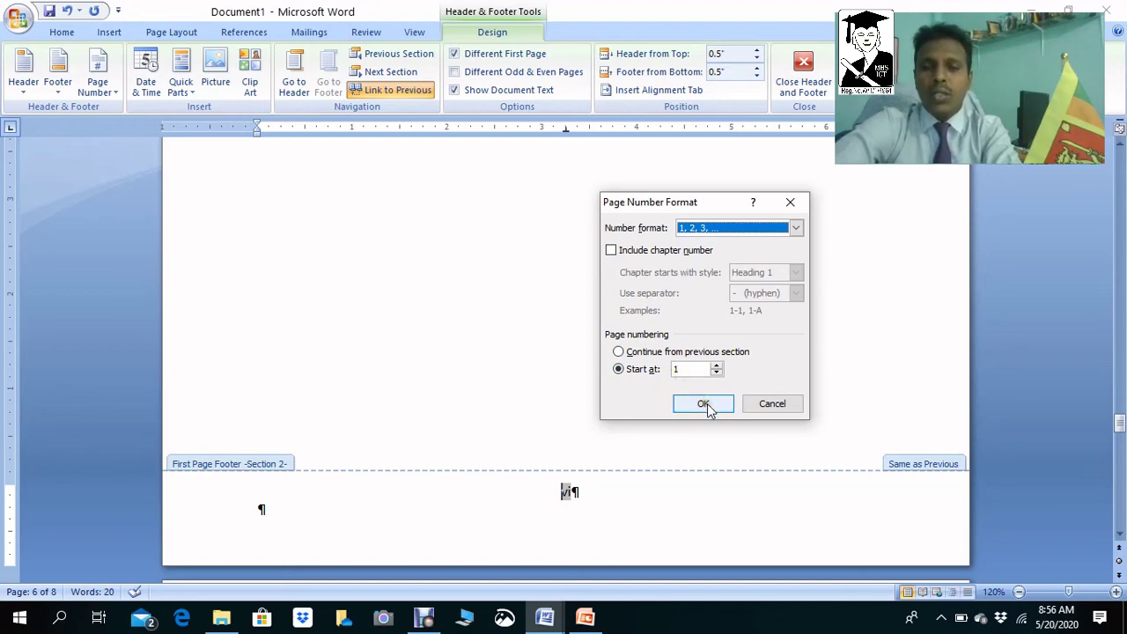
pyautogui.click(705, 405)
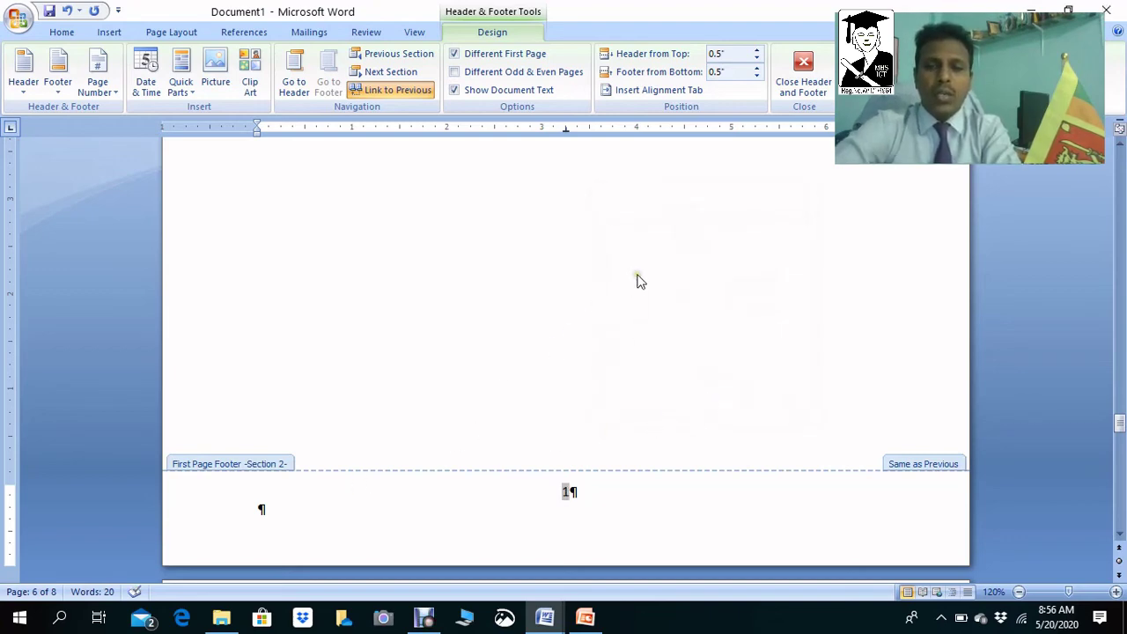
pyautogui.press('Escape')
# Step: Add an empty line above the Chapter 01 heading and hide the formatting marks
pyautogui.press('Return')
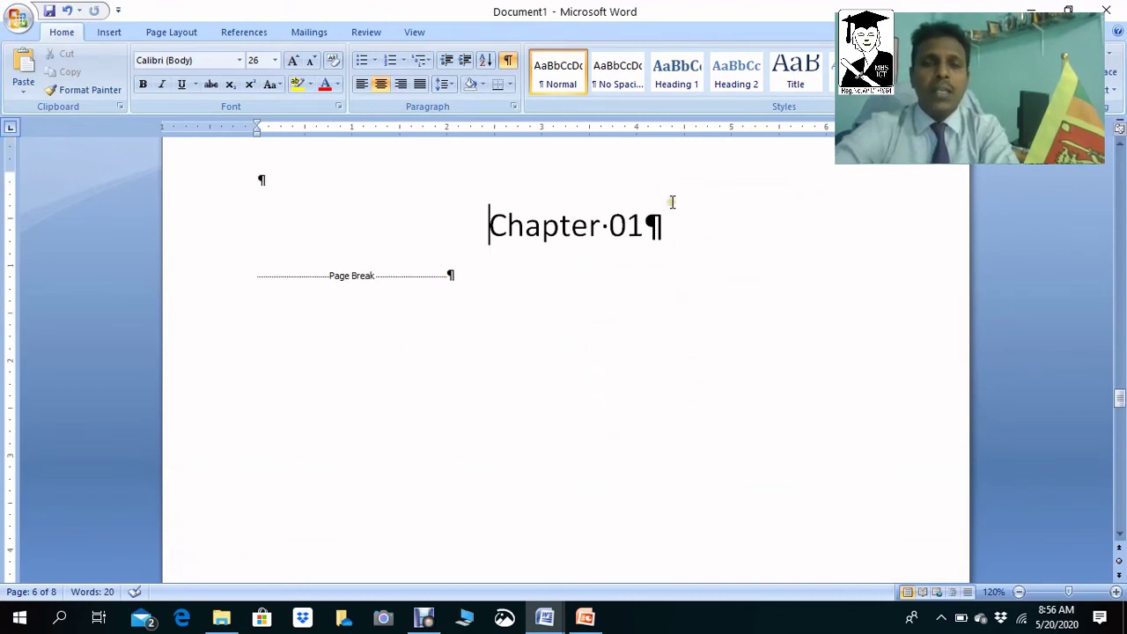
pyautogui.scroll(3, 672, 203)
pyautogui.scroll(-2, 672, 202)
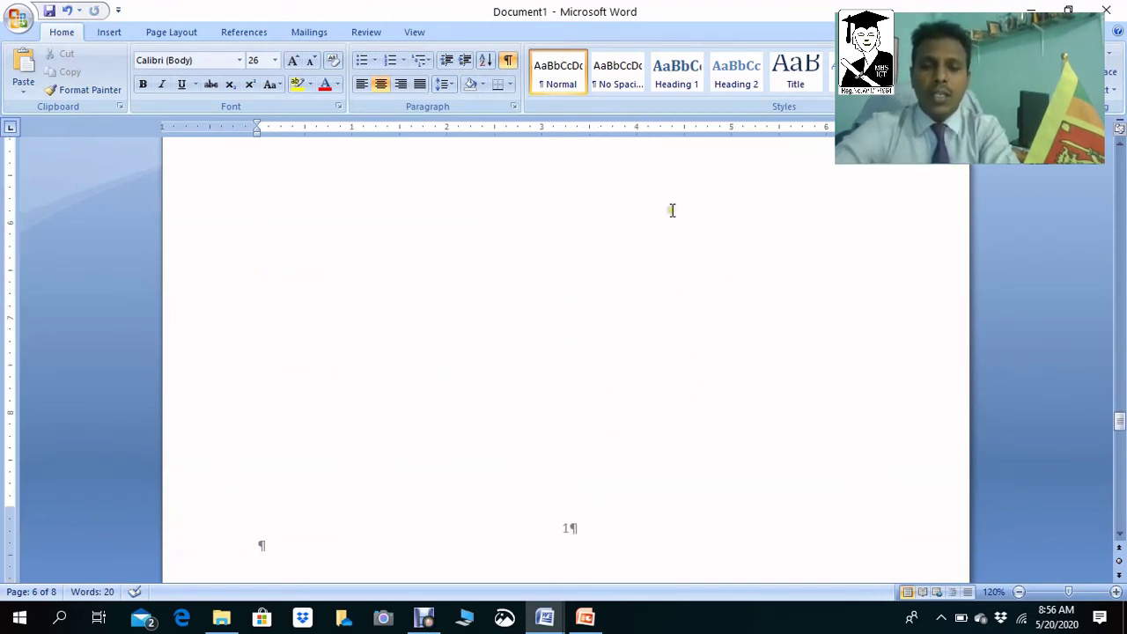
pyautogui.scroll(-4, 643, 290)
pyautogui.scroll(-5, 590, 378)
pyautogui.scroll(-5, 621, 414)
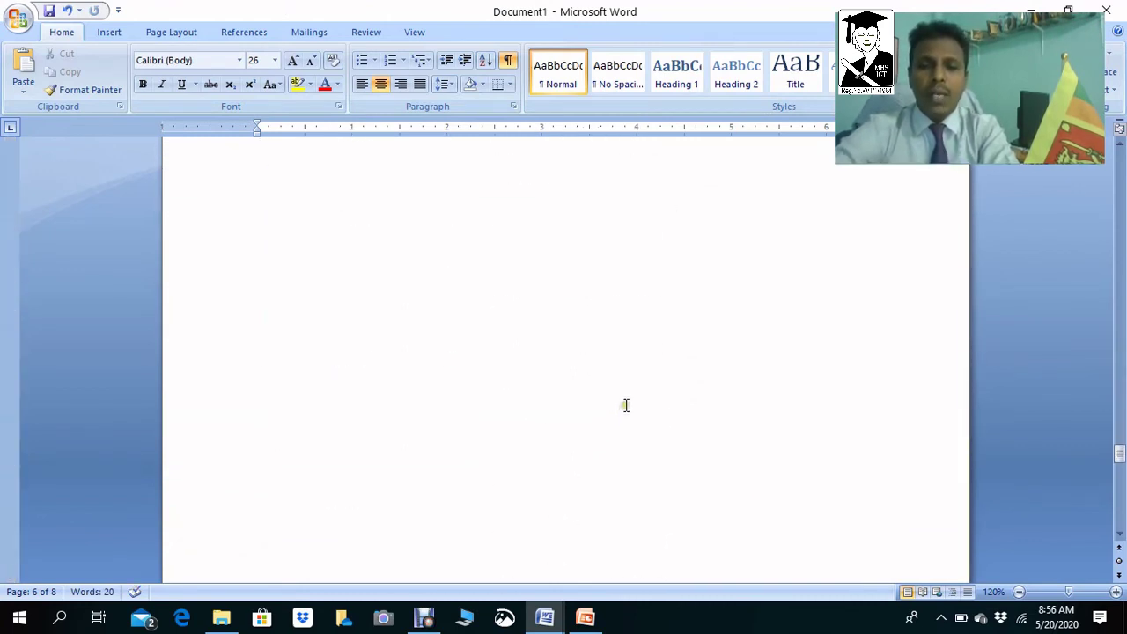
pyautogui.scroll(-2, 625, 405)
pyautogui.scroll(-4, 607, 352)
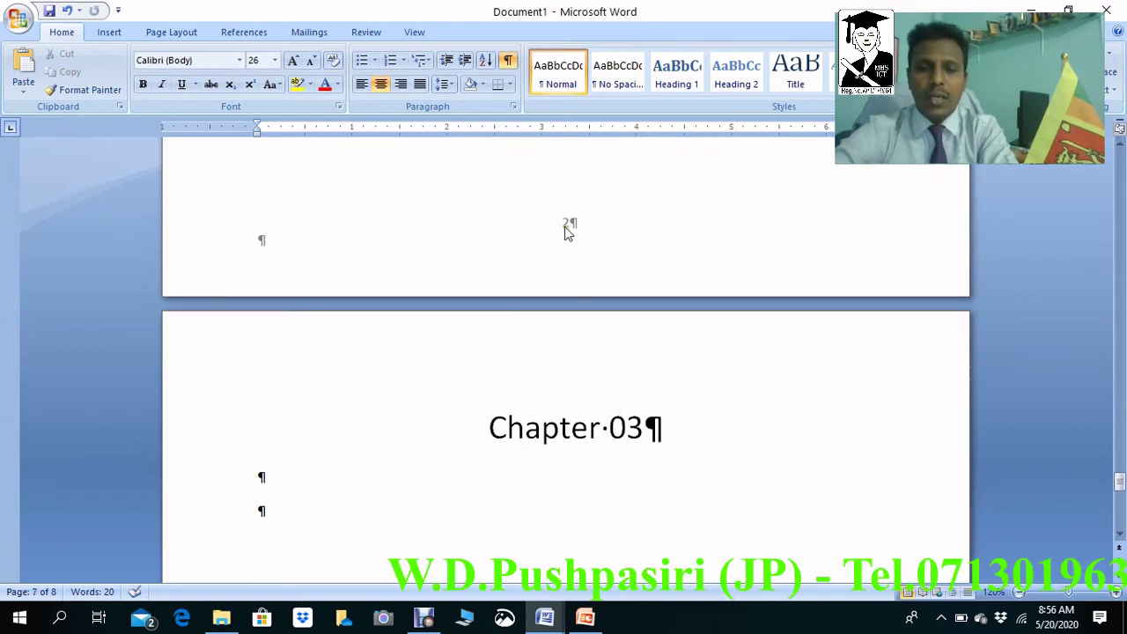
pyautogui.click(508, 59)
# Step: Scroll through the pages to confirm chapter footers read 1, 2 and earlier ones iii, iv
pyautogui.scroll(-3, 601, 434)
pyautogui.scroll(-10, 599, 414)
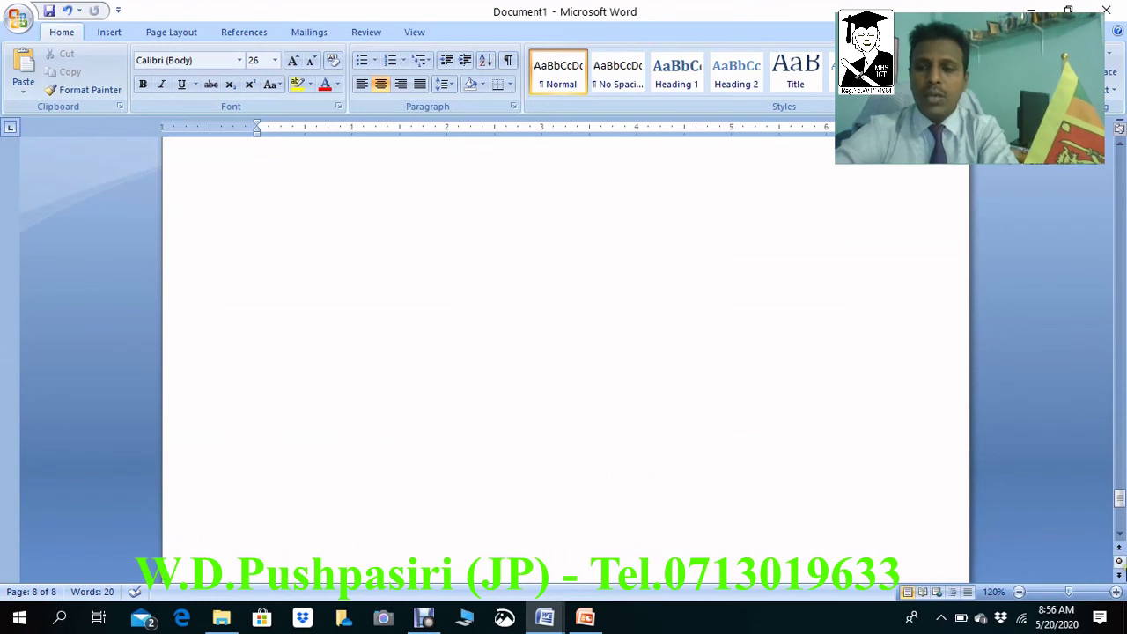
pyautogui.moveTo(1120, 508); pyautogui.dragTo(1120, 290)
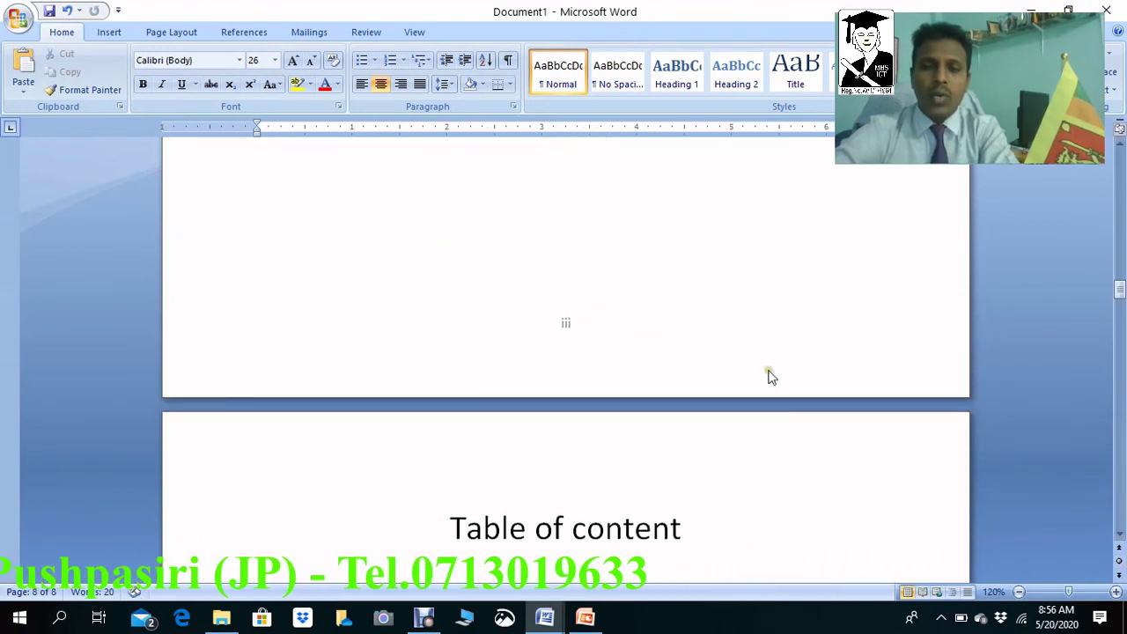
pyautogui.scroll(-5, 672, 466)
pyautogui.scroll(-2, 672, 476)
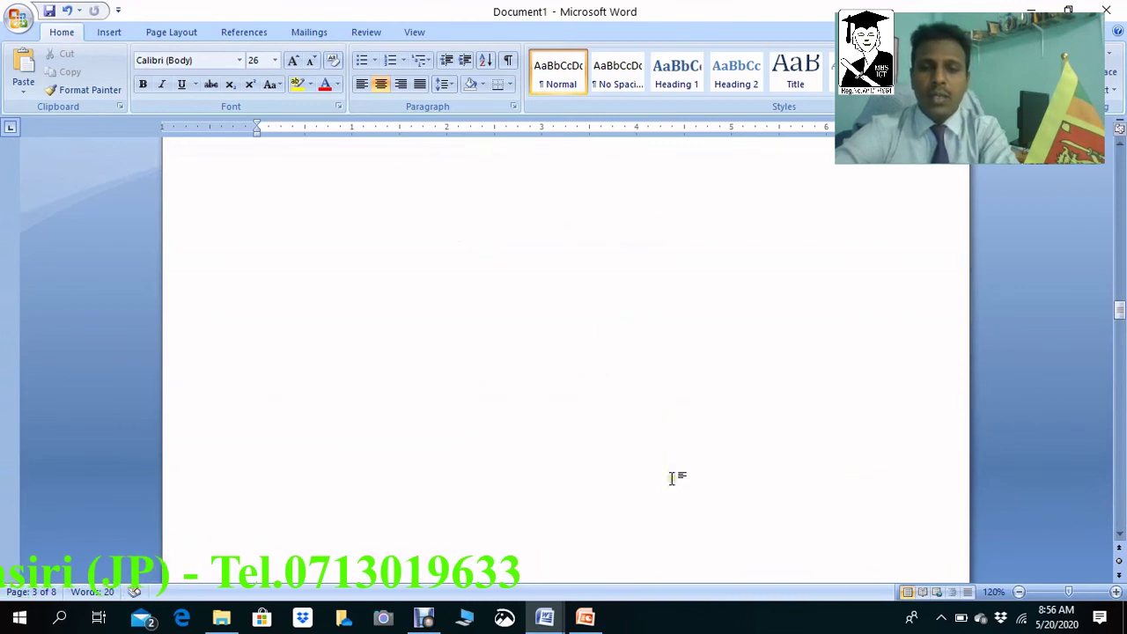
pyautogui.scroll(-3, 671, 478)
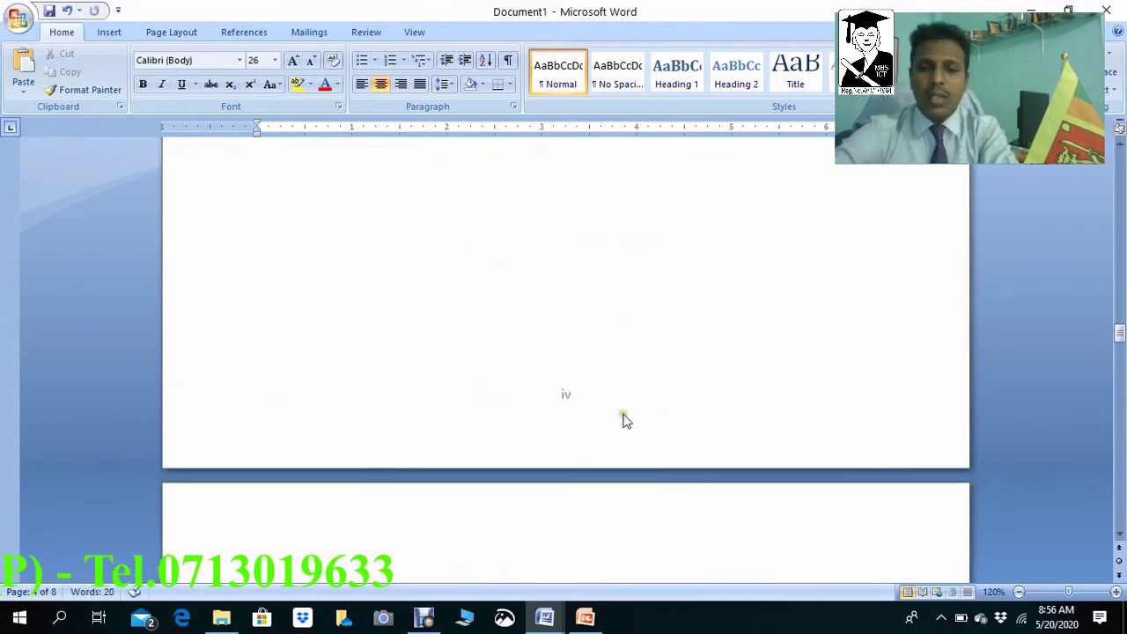
pyautogui.scroll(5, 669, 393)
pyautogui.scroll(5, 669, 393)
pyautogui.scroll(5, 672, 393)
pyautogui.scroll(4, 674, 393)
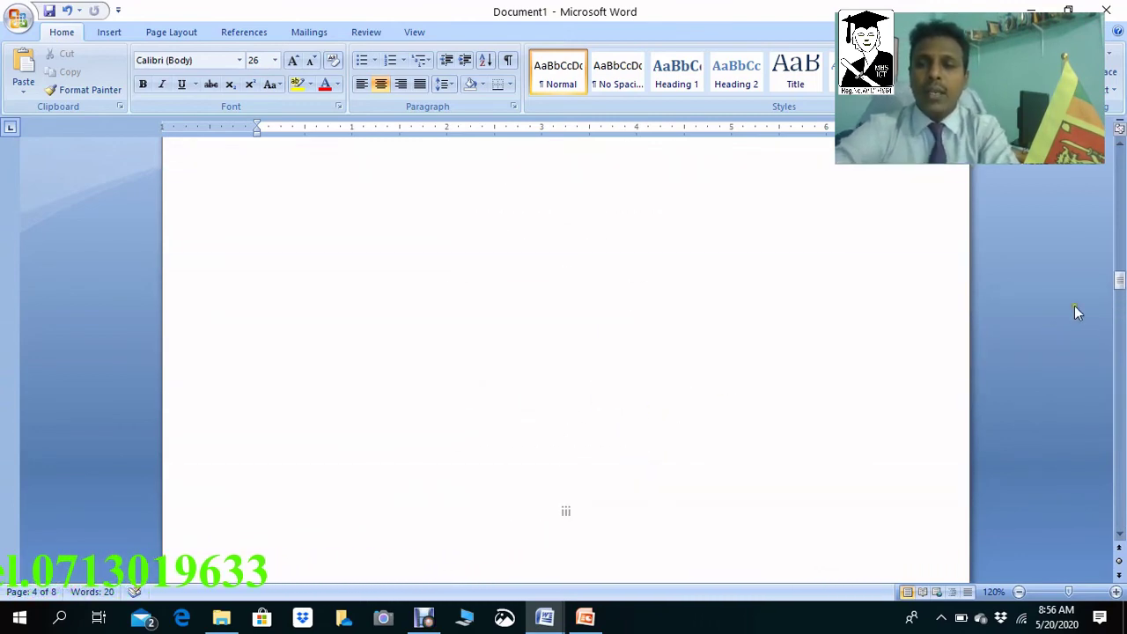
pyautogui.moveTo(1121, 278); pyautogui.dragTo(1120, 157)
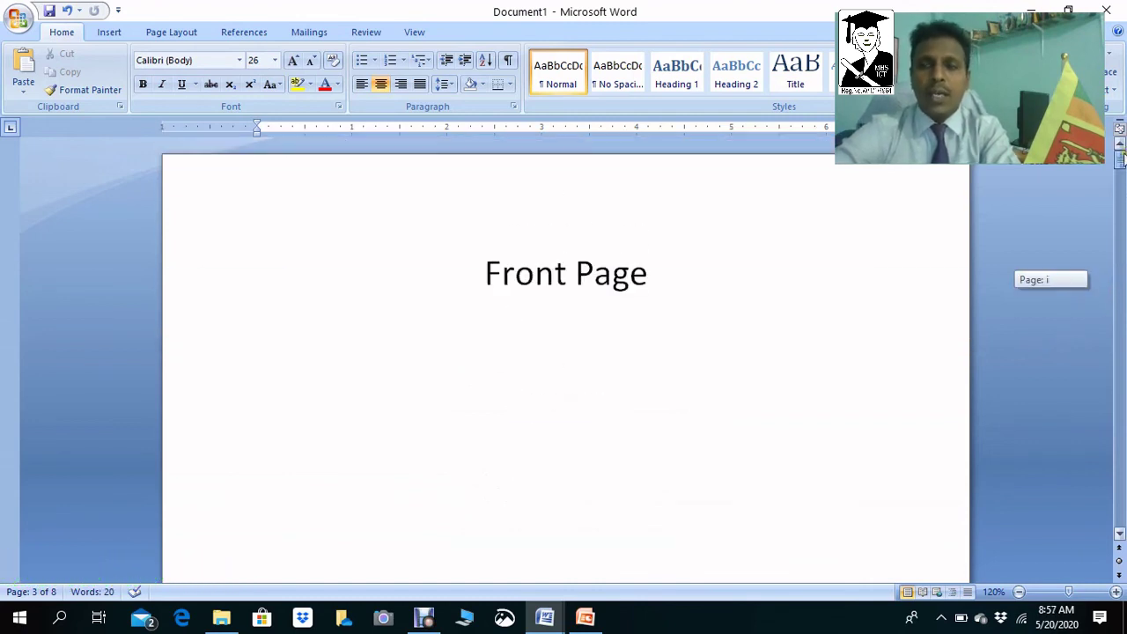
pyautogui.moveTo(1120, 157)
pyautogui.mouseDown()
pyautogui.moveTo(1118, 225)
pyautogui.moveTo(1089, 299)
pyautogui.moveTo(1072, 398)
pyautogui.mouseUp()
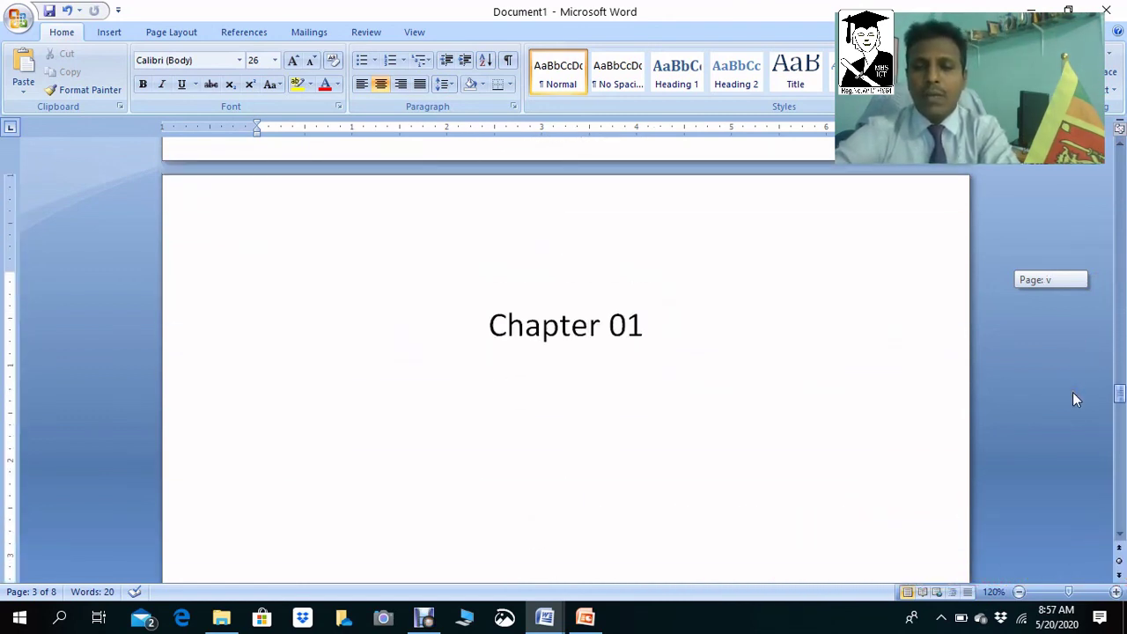
pyautogui.moveTo(1072, 393)
pyautogui.mouseDown()
pyautogui.moveTo(1096, 483)
pyautogui.moveTo(1120, 159)
pyautogui.mouseUp()
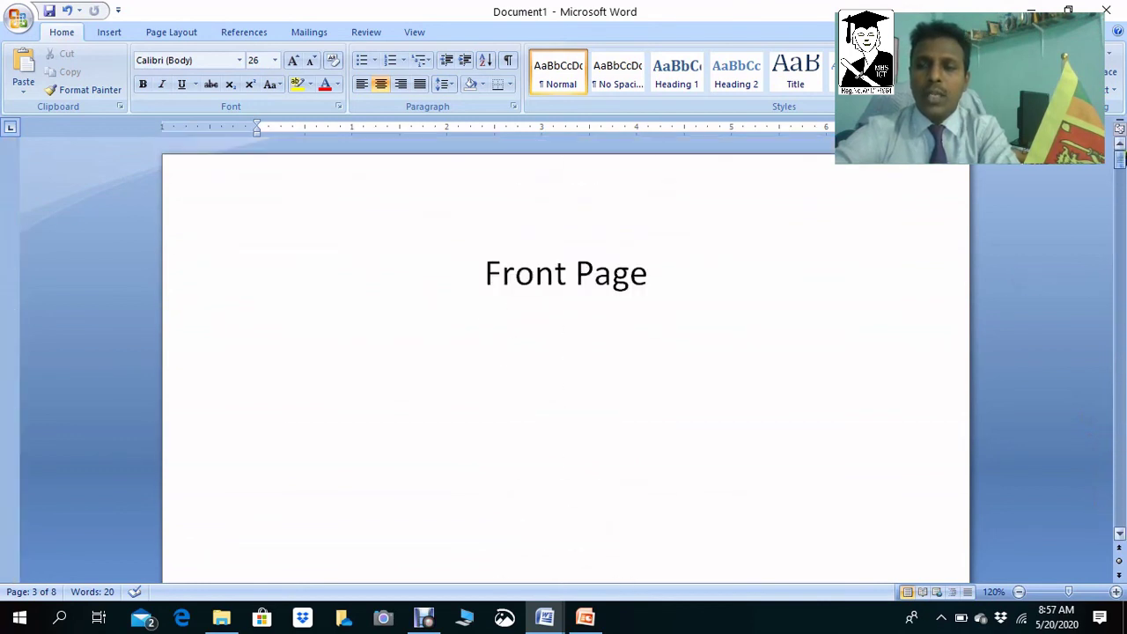